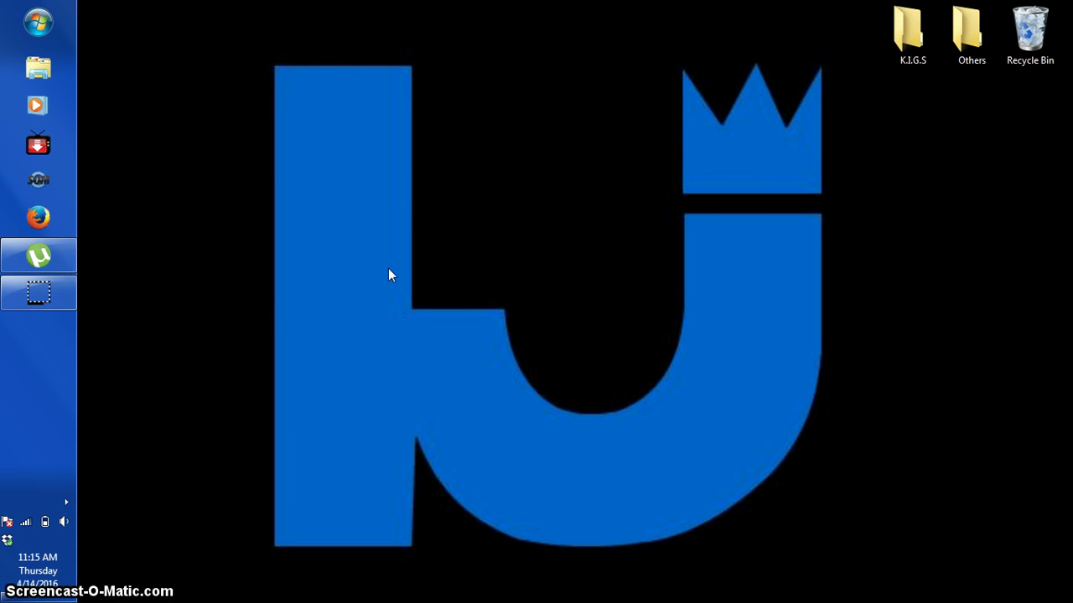
Select items on the desktop, then clear the selection.
click(342, 230)
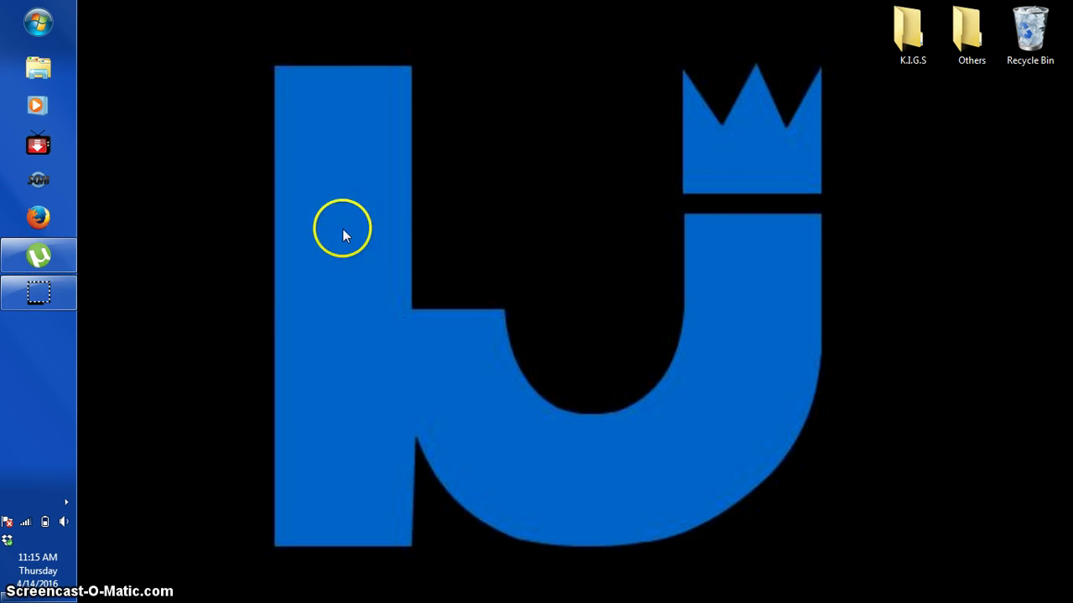
click(295, 173)
mouse_move(184, 1)
mouse_down()
mouse_move(817, 577)
mouse_move(859, 586)
mouse_up()
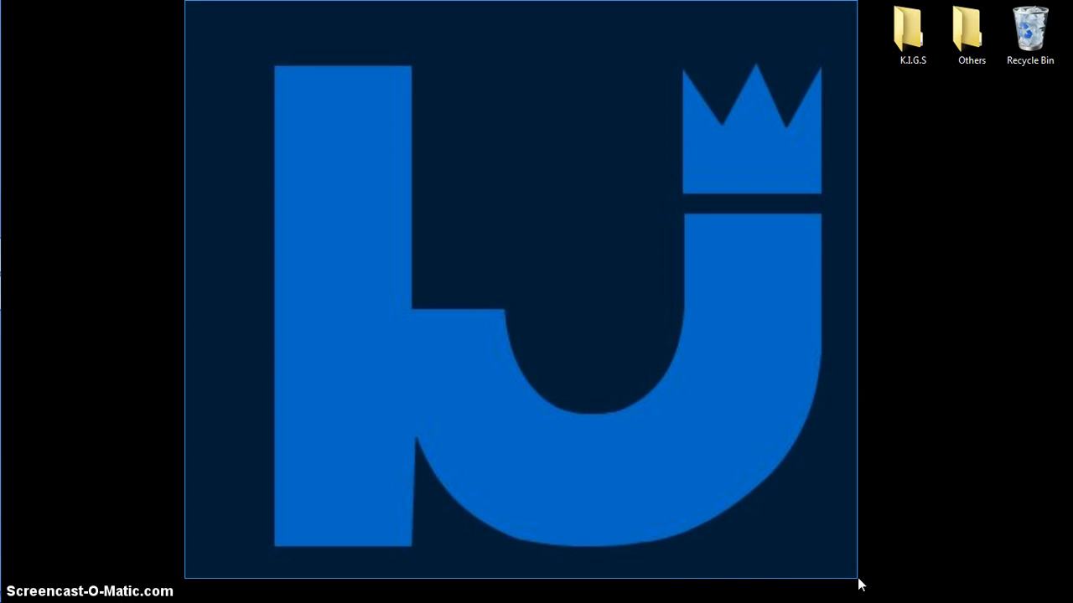
click(287, 414)
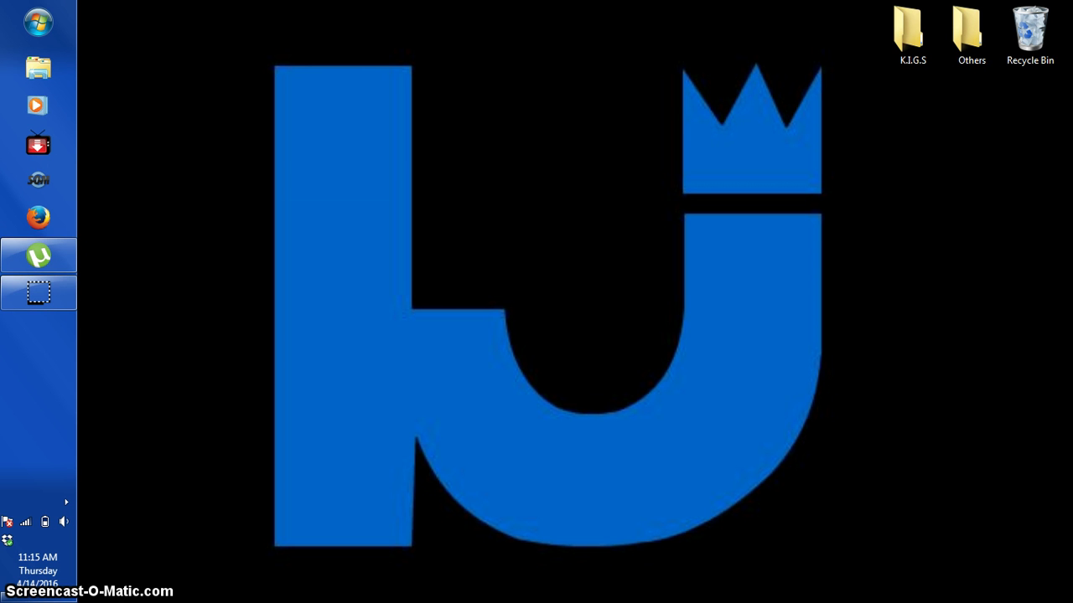
Go through K.I.G.S, Sem.4 and Interactive Multimedia(IM), then launch Adobe Flash Professional CS6.
double_click(907, 61)
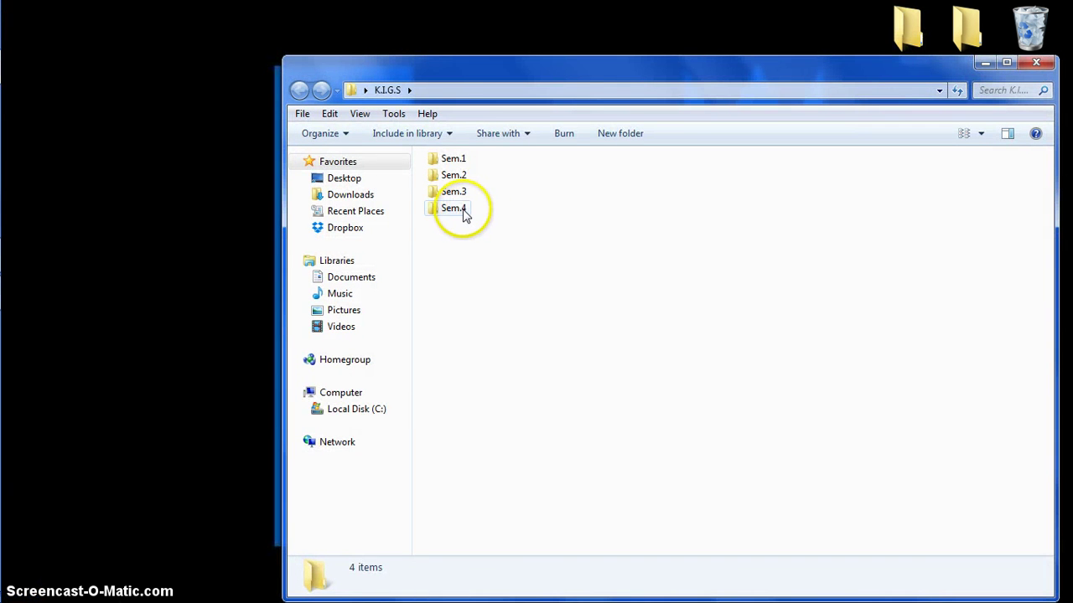
double_click(464, 210)
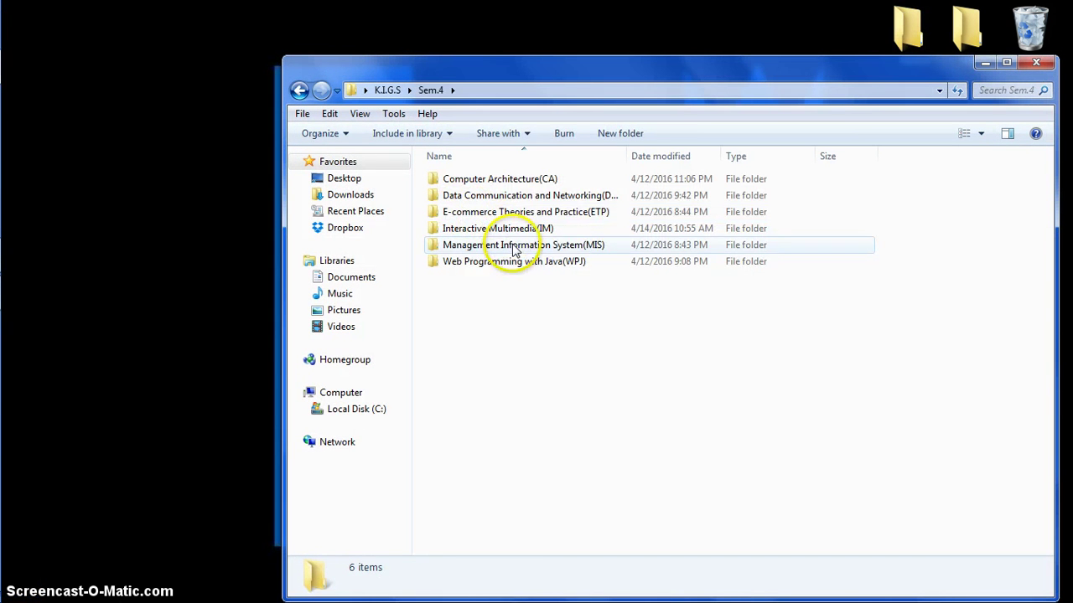
click(513, 233)
double_click(511, 233)
click(479, 180)
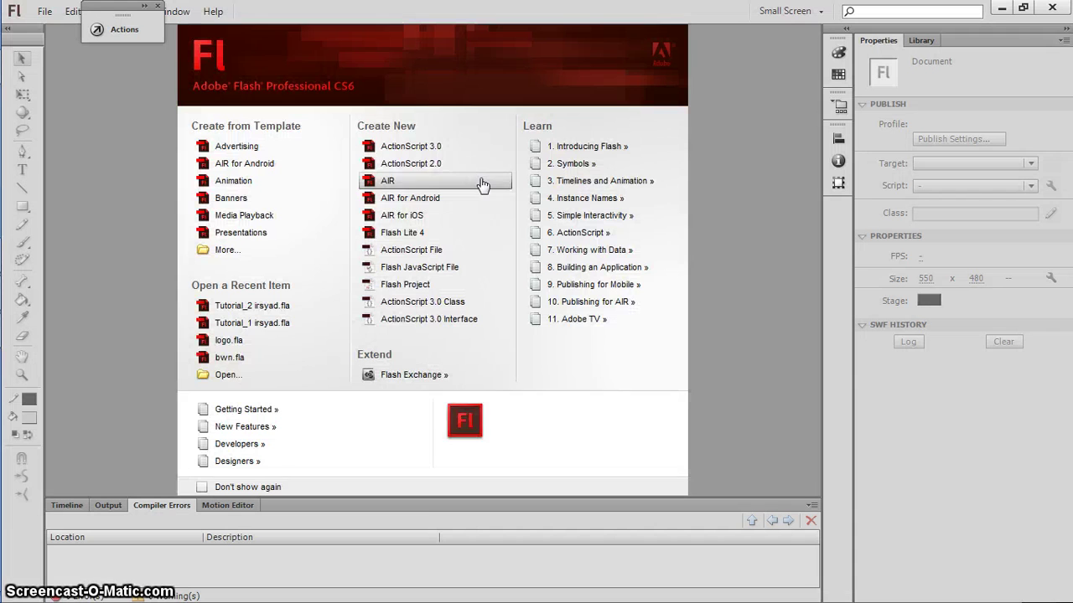
Create a new ActionScript 2.0 document from the Welcome screen's Create New list.
click(394, 167)
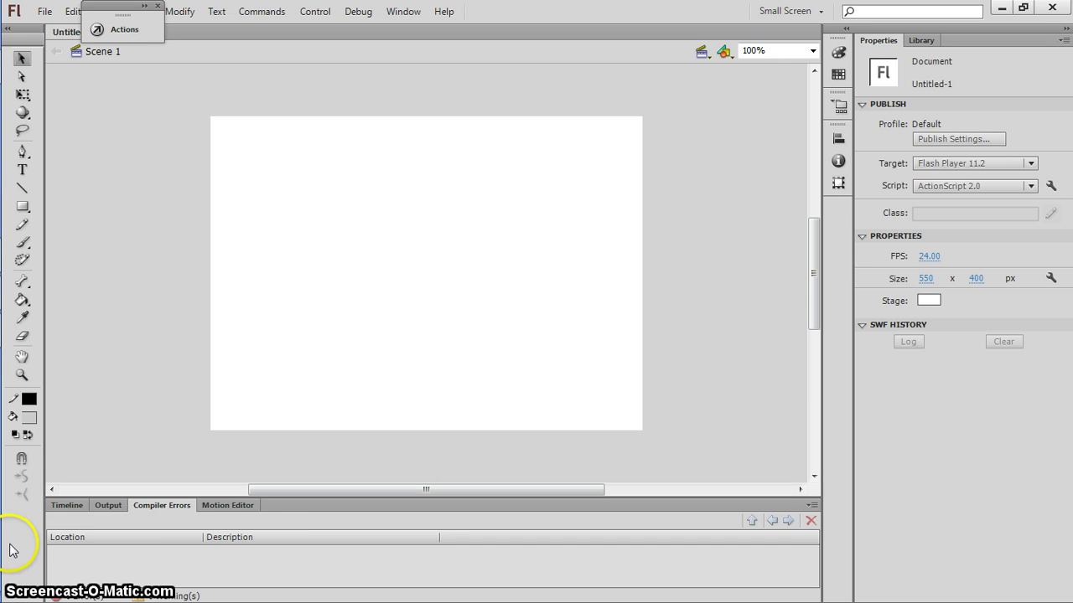
Rename Layer 1 in the timeline to Object.
click(75, 506)
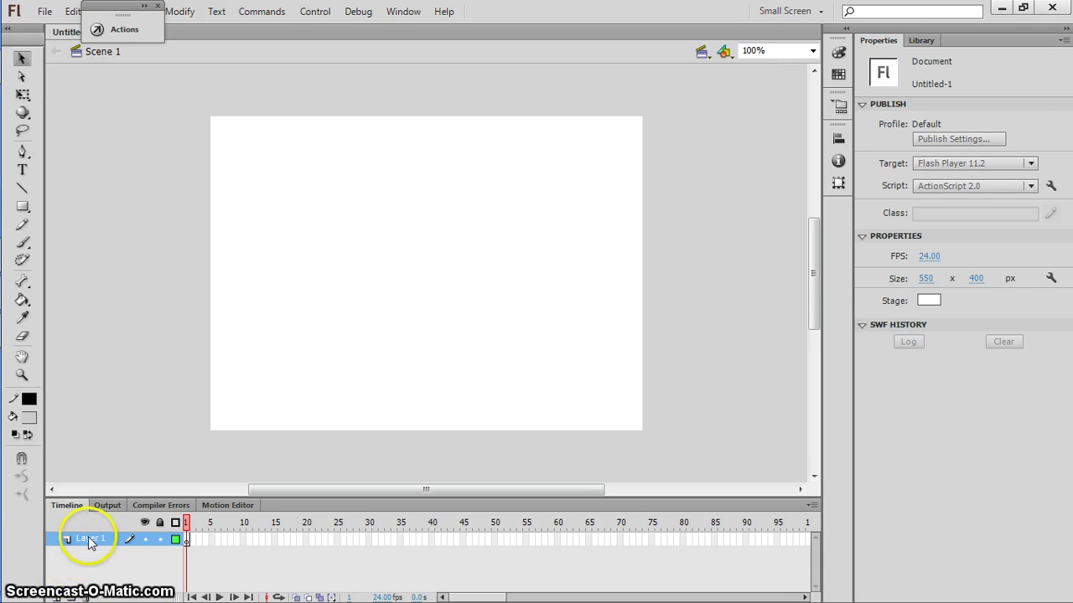
double_click(91, 540)
text(Objecc)
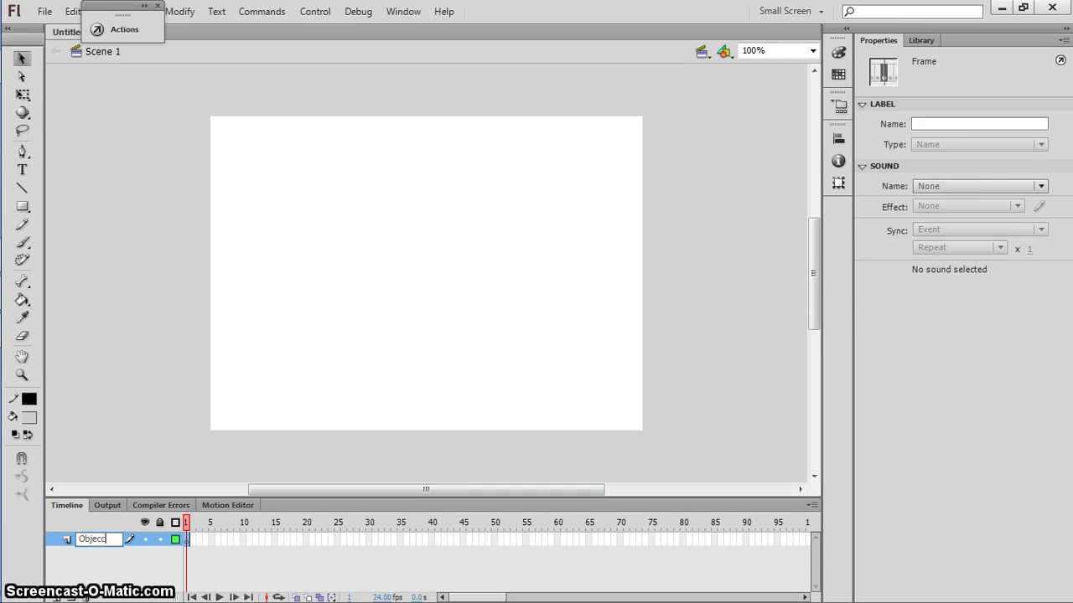
key(BackSpace)
text(t)
key(Return)
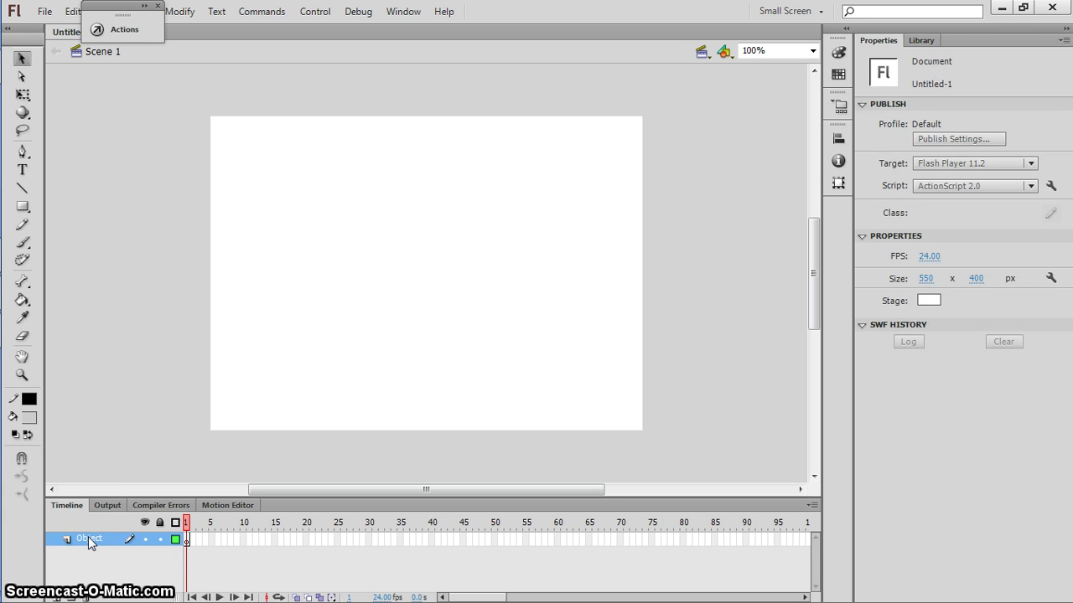
Draw a grey oval near the stage's top-left with the Oval Tool.
click(23, 207)
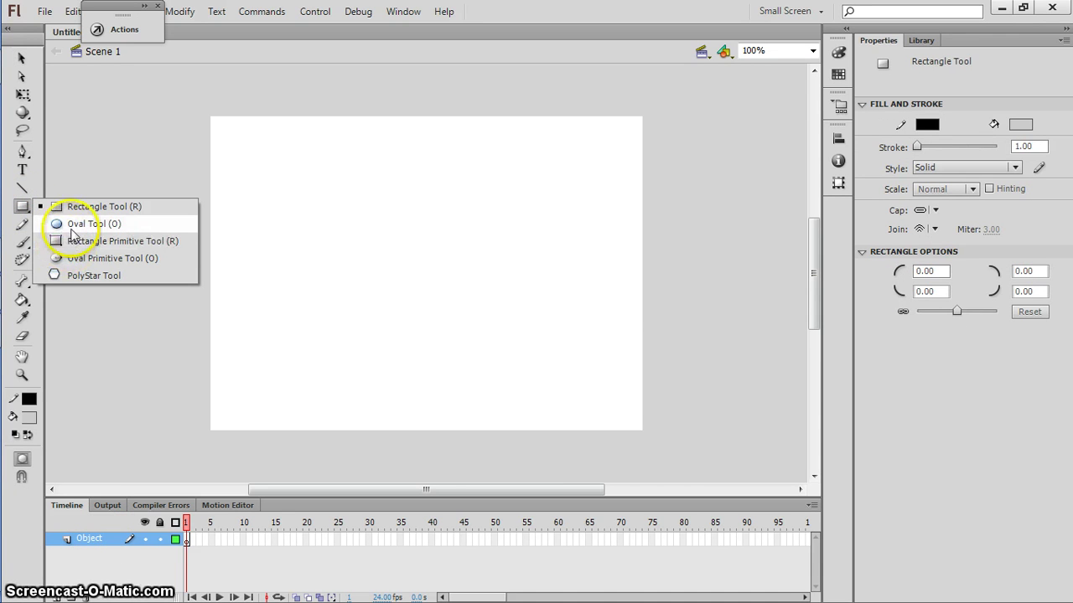
click(73, 224)
mouse_move(238, 141)
mouse_down()
mouse_move(296, 213)
mouse_move(311, 211)
mouse_up()
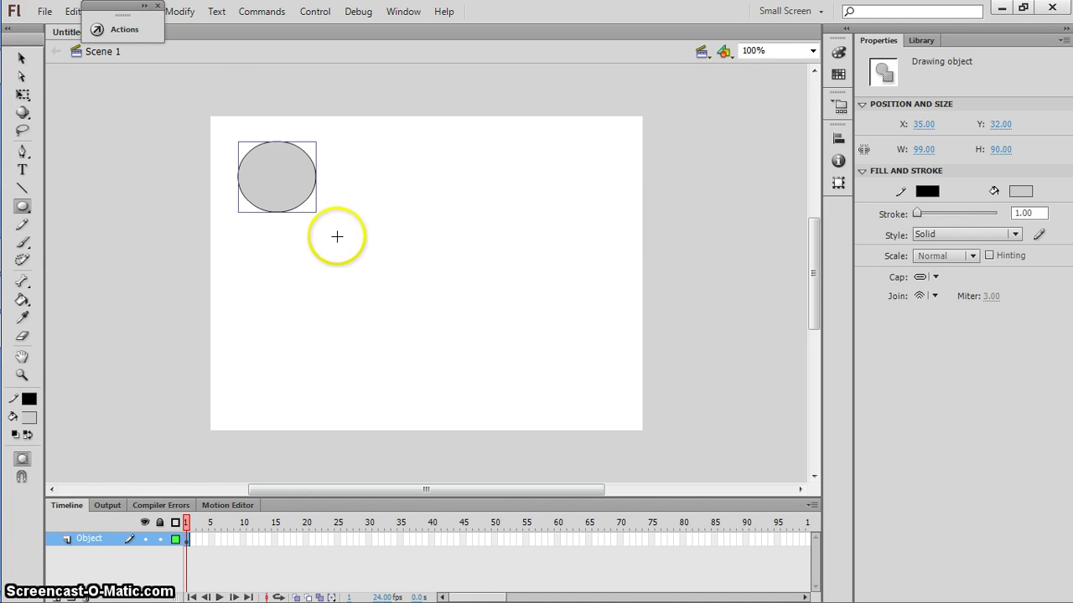
Convert the oval into a Graphic symbol named object.
click(177, 12)
click(205, 53)
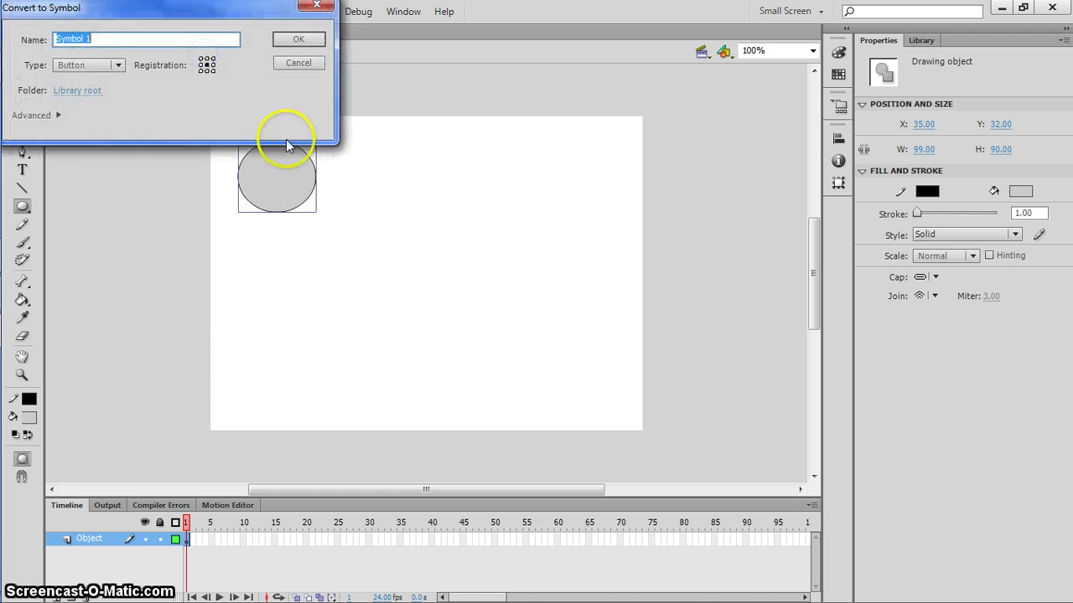
click(119, 64)
click(116, 114)
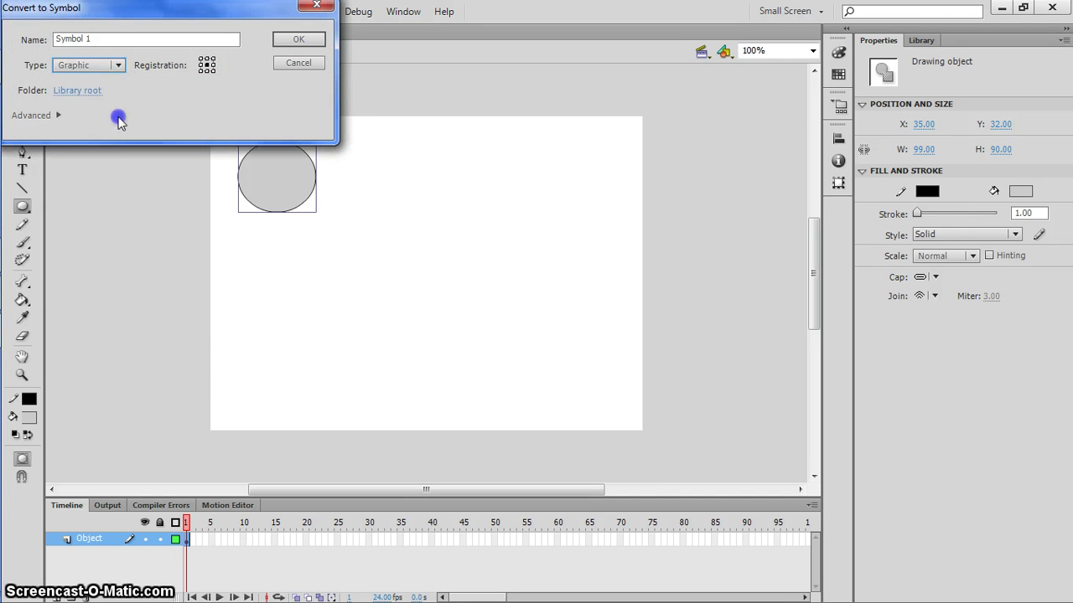
double_click(141, 41)
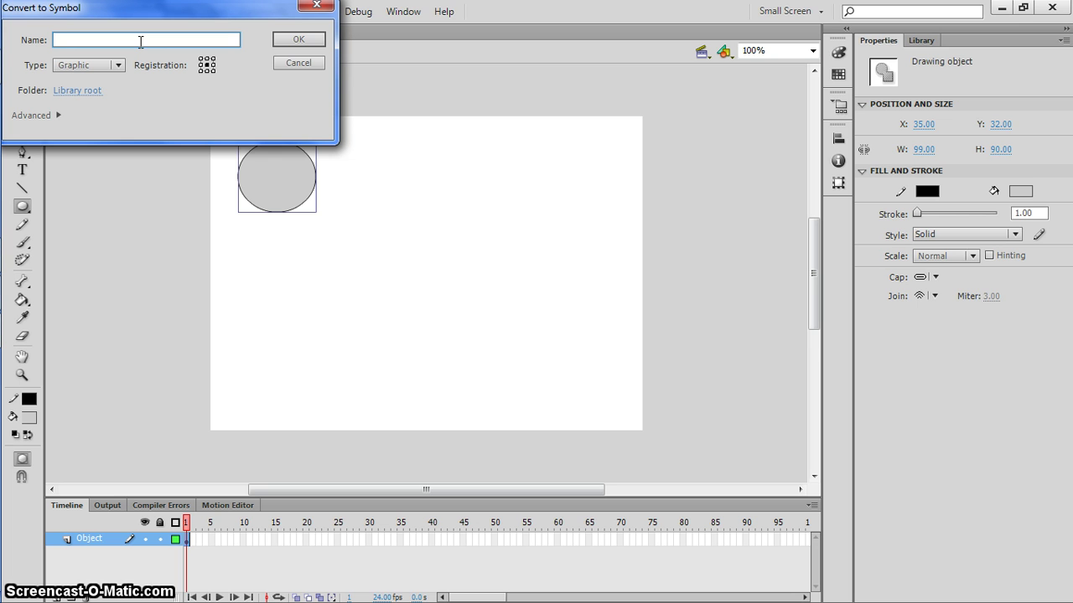
text(object)
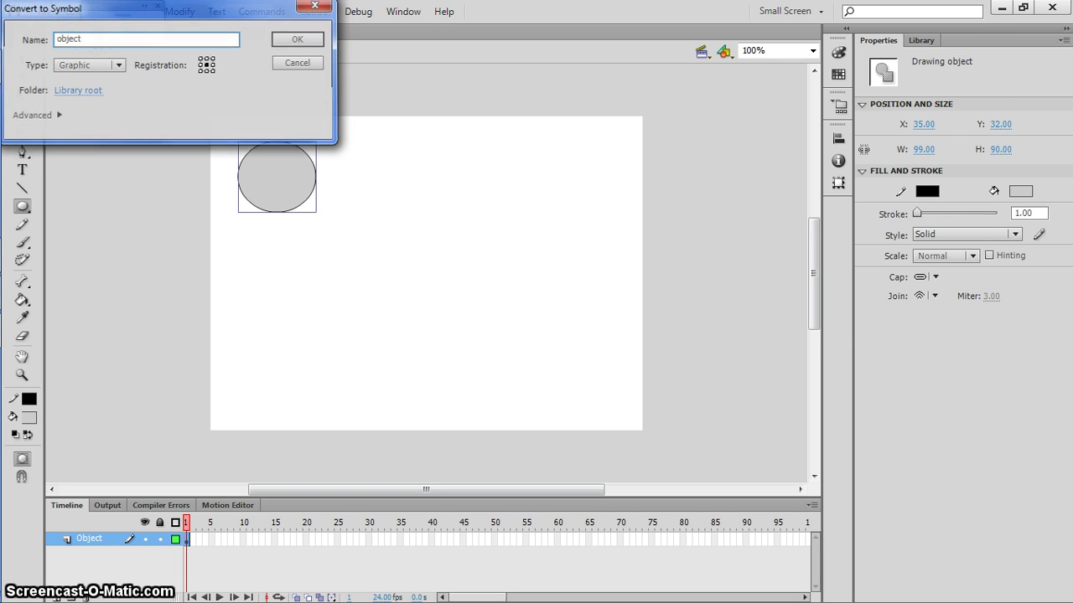
key(Return)
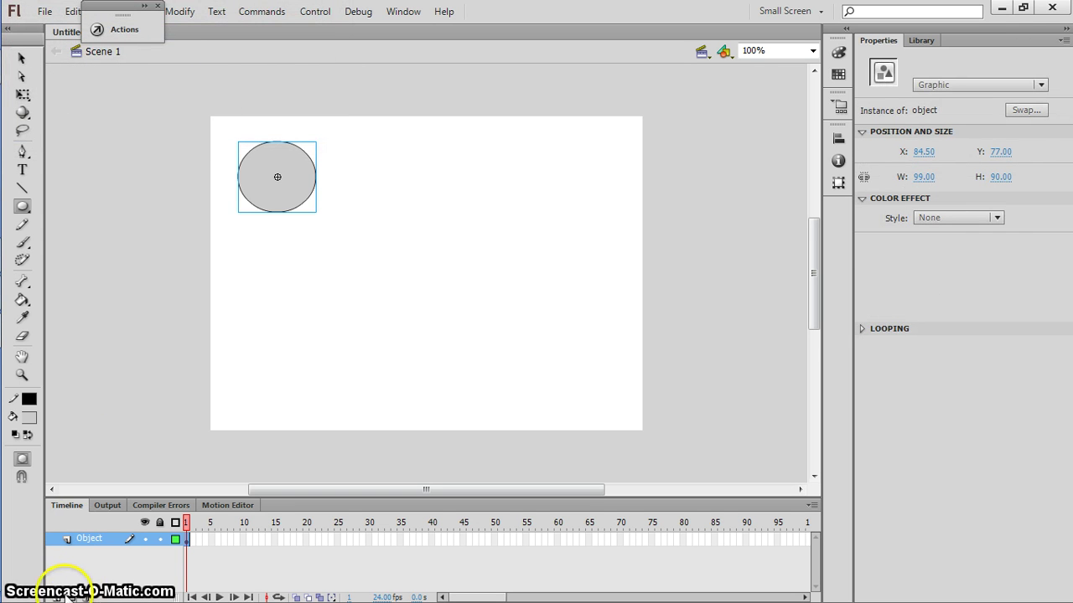
Add a new layer above Object named Buttons.
click(56, 595)
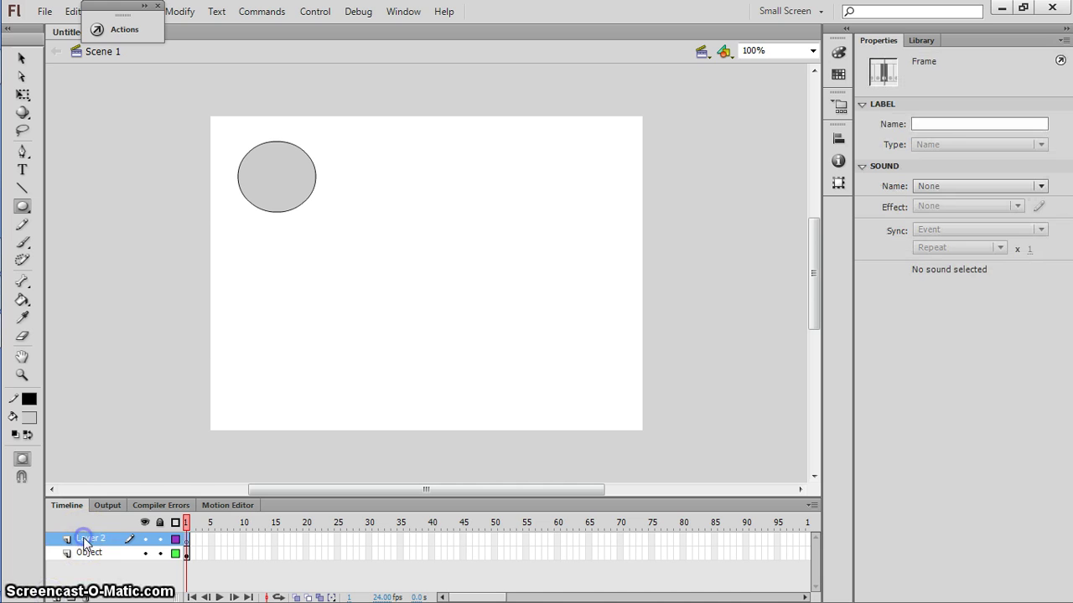
double_click(87, 539)
text(Buttons)
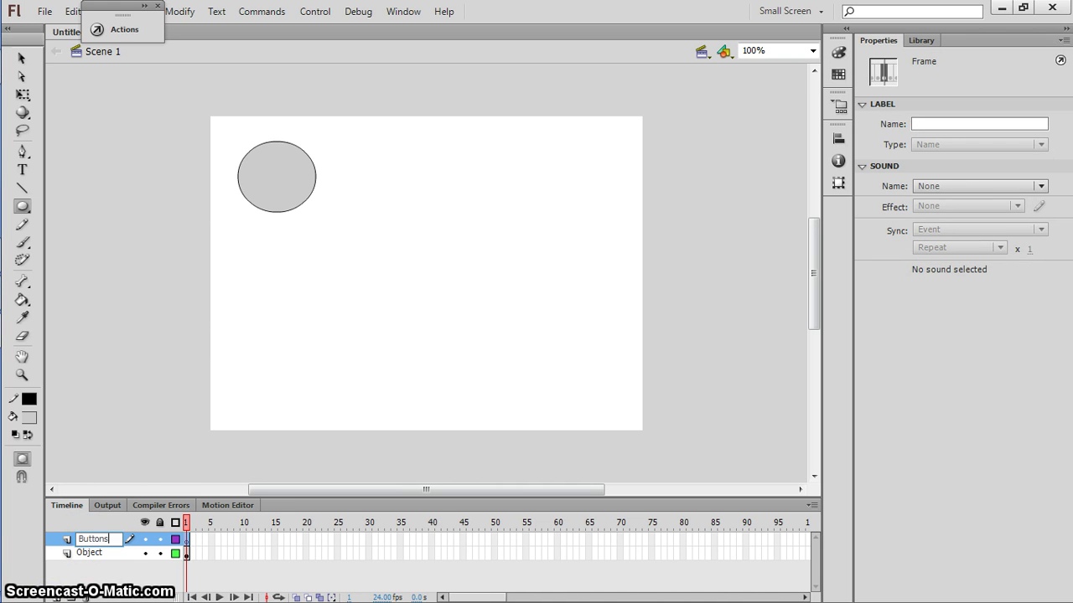
key(Return)
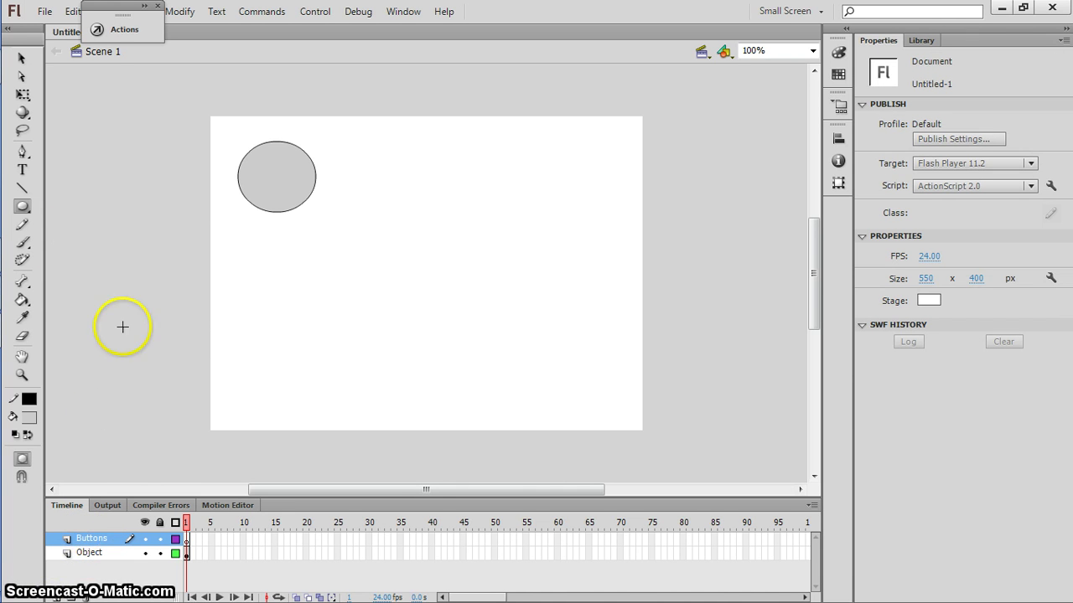
Draw a Rectangle Primitive near the bottom centre with 10-point corner radius.
click(22, 207)
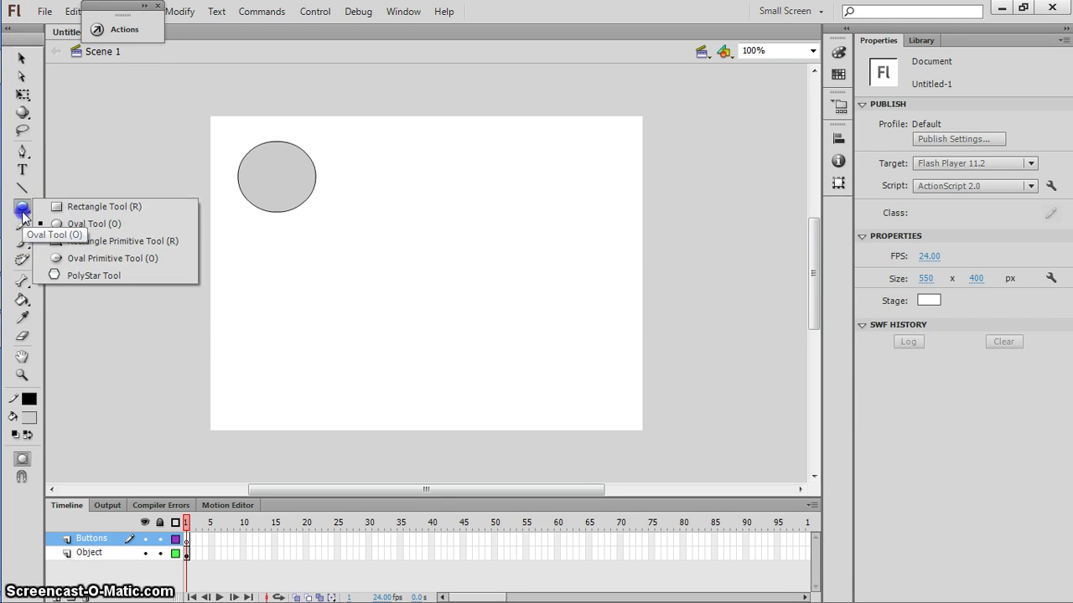
click(80, 240)
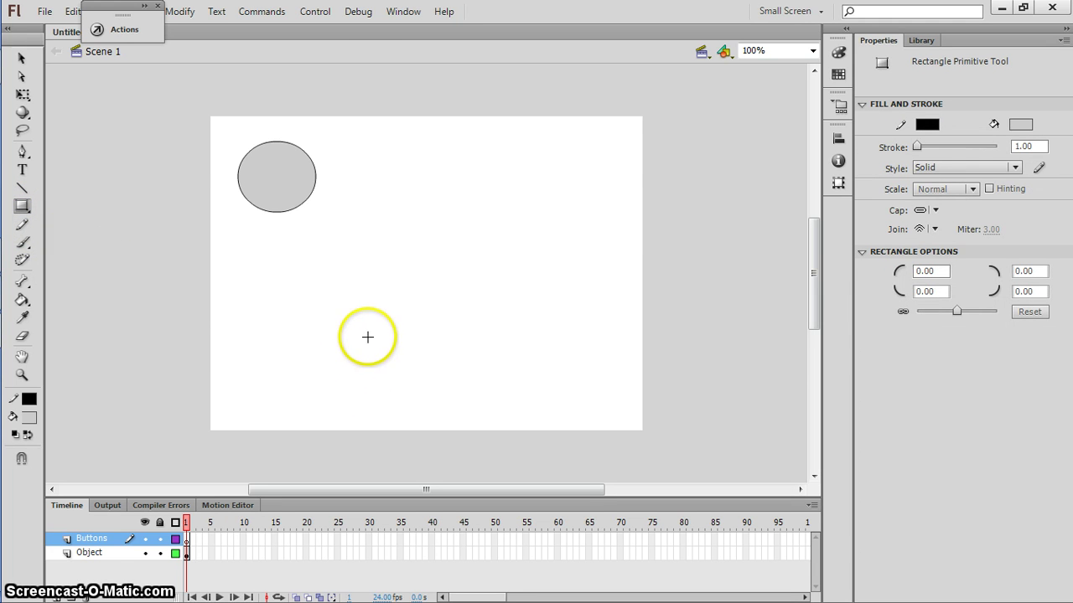
drag(367, 337, 436, 407)
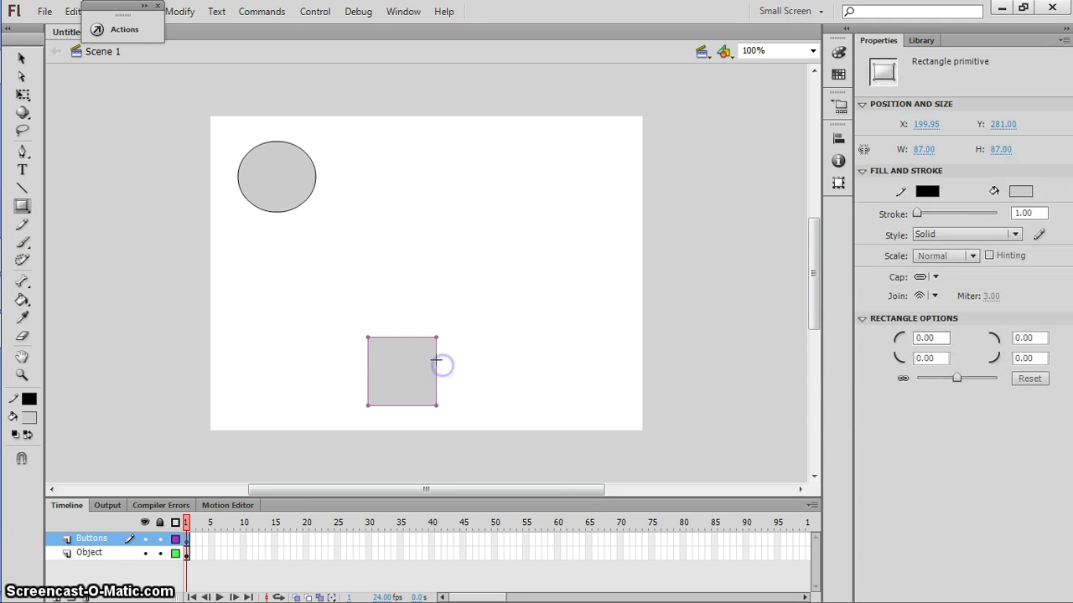
click(921, 337)
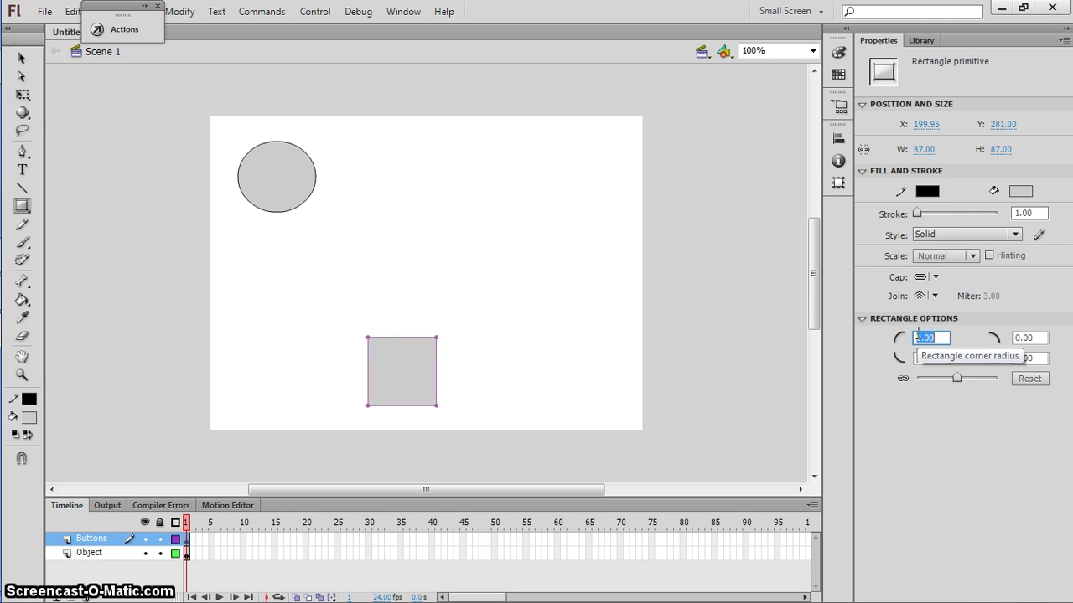
text(10)
key(Return)
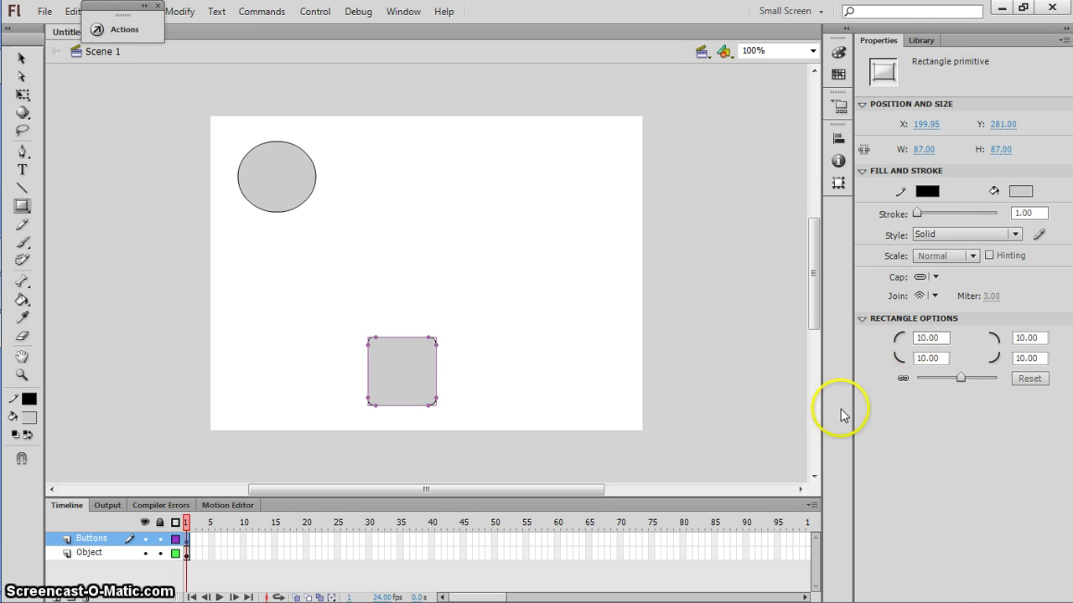
Resize the rounded rectangle into a wide, short button bar.
click(23, 93)
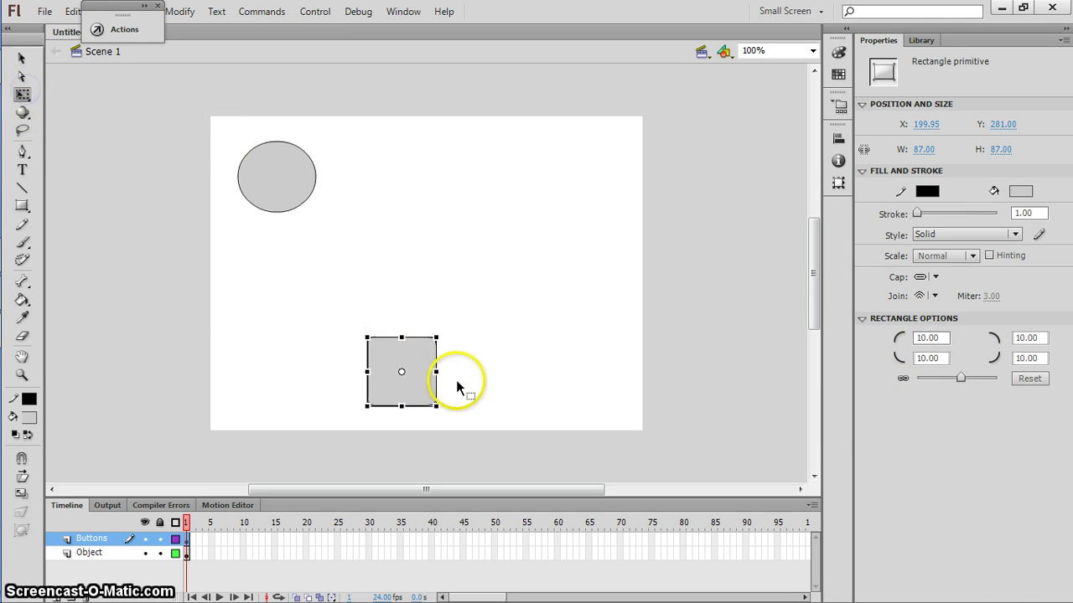
drag(436, 366, 506, 371)
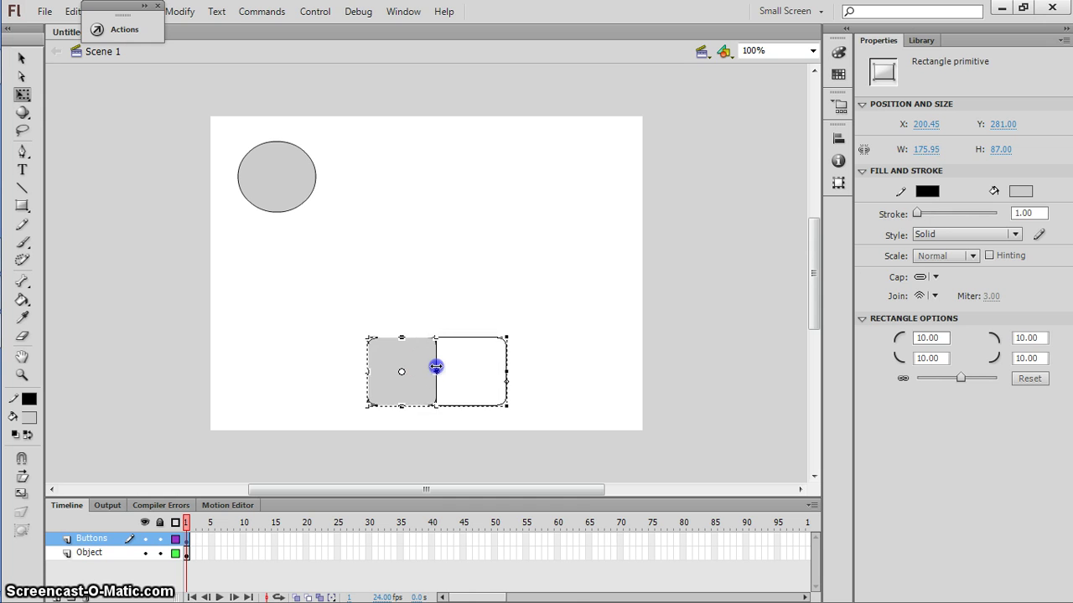
drag(438, 405, 438, 381)
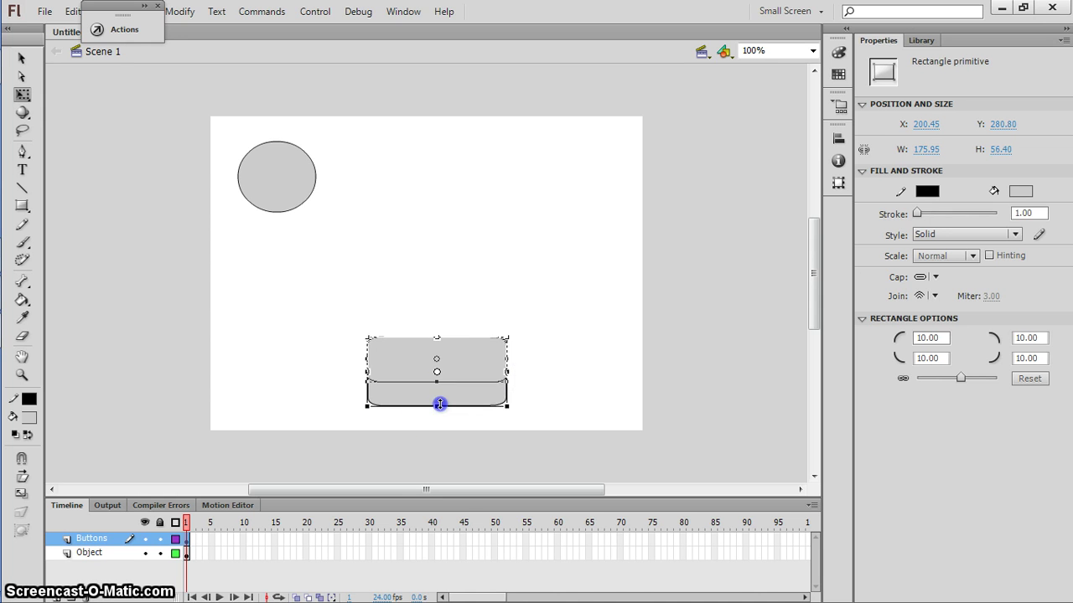
drag(506, 382, 454, 382)
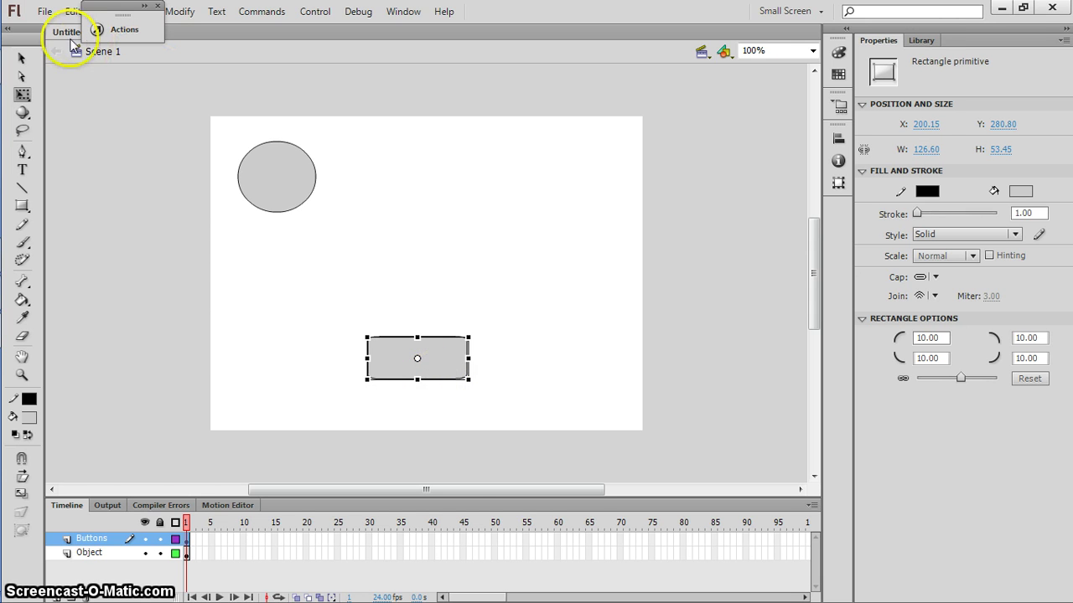
Move the rectangle lower on the stage and fill it bright green.
click(21, 57)
drag(439, 379, 493, 411)
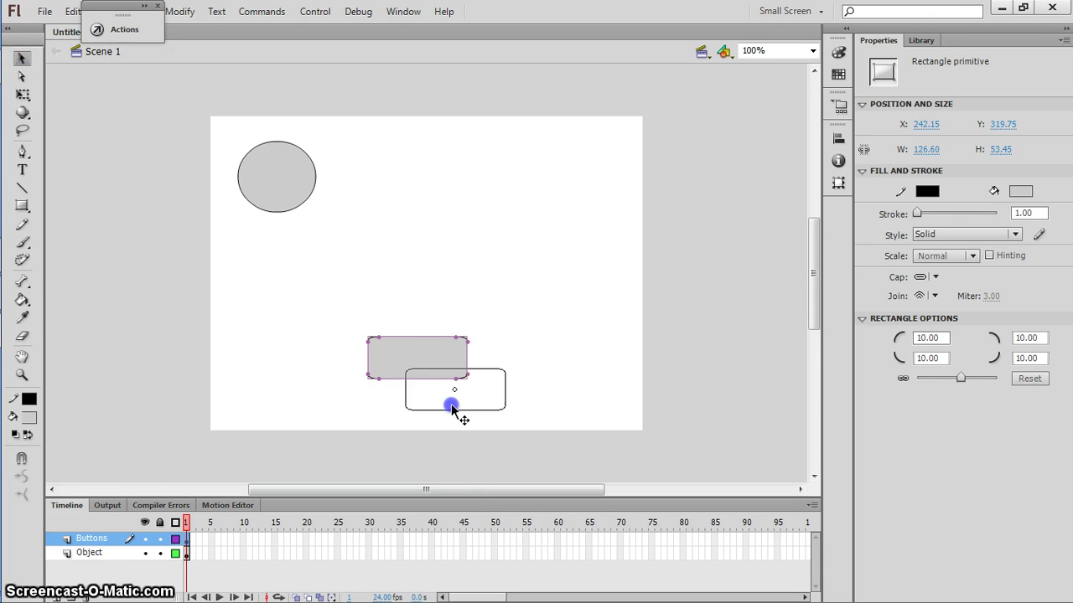
click(490, 402)
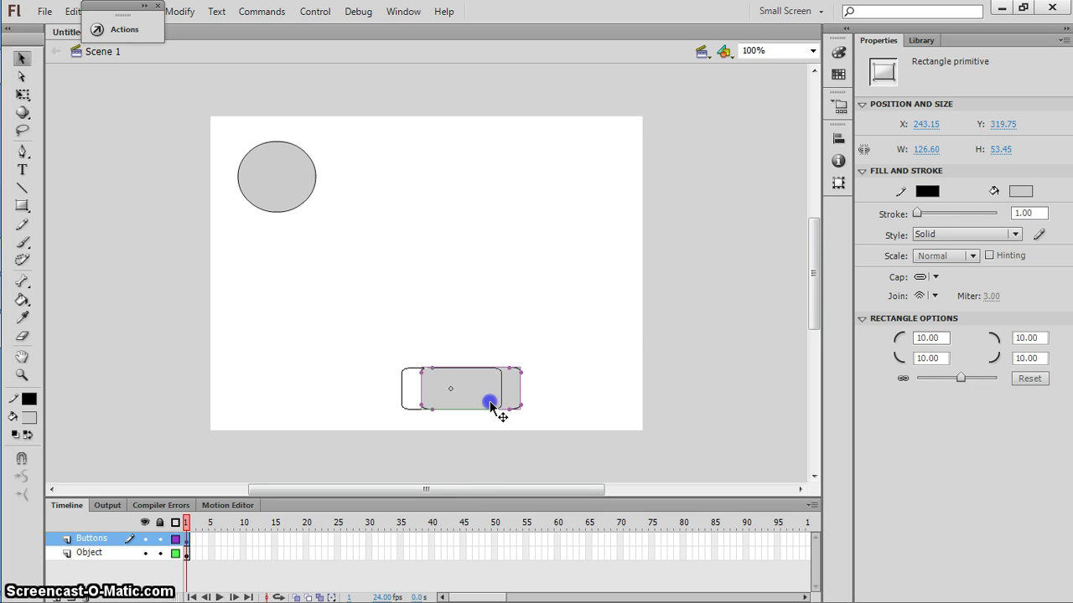
drag(491, 404, 473, 404)
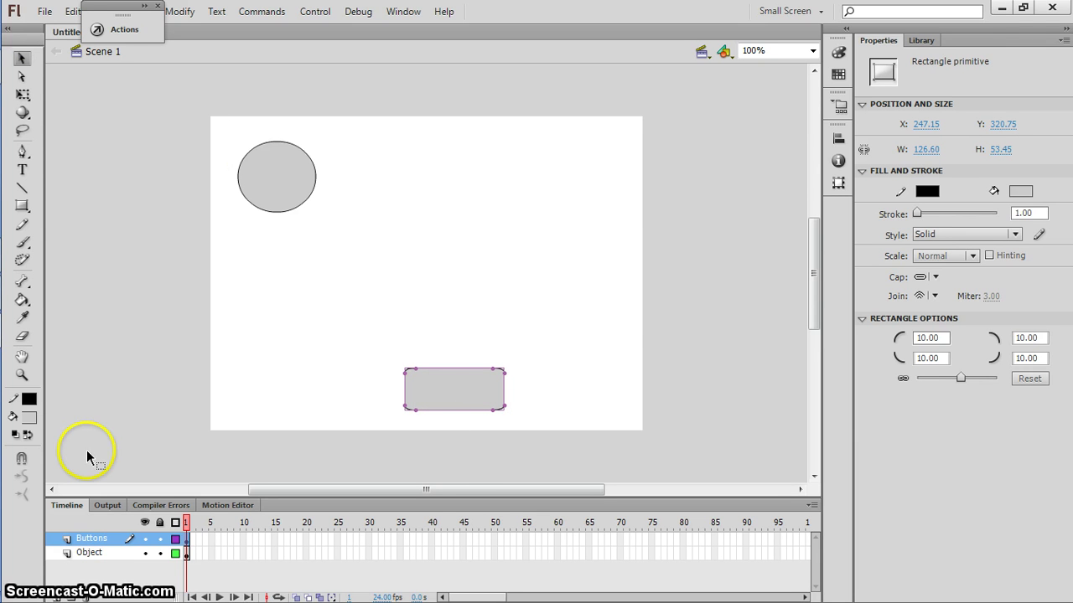
click(28, 419)
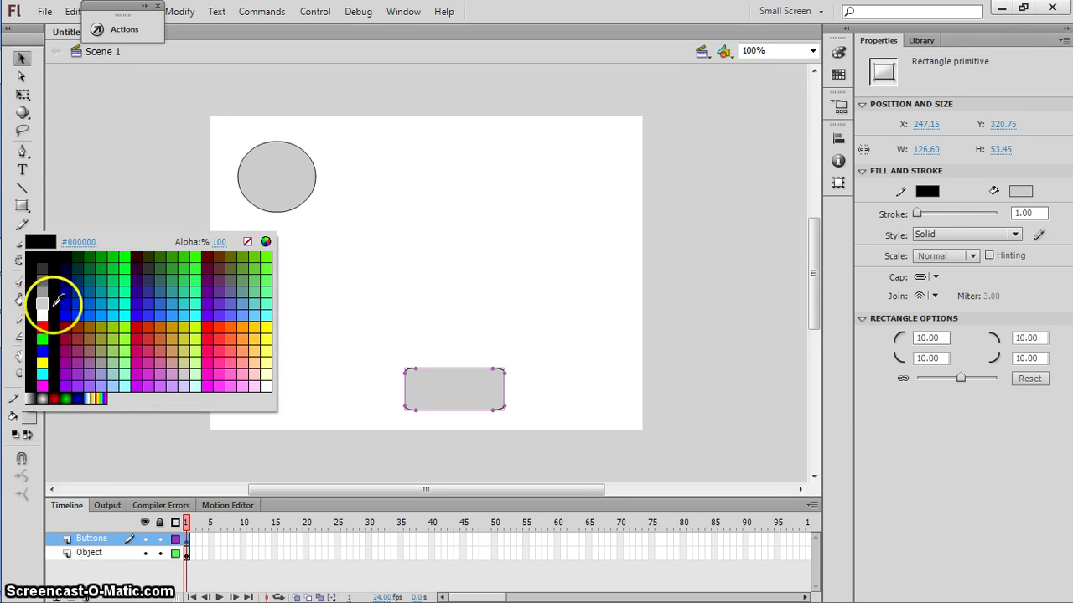
click(42, 340)
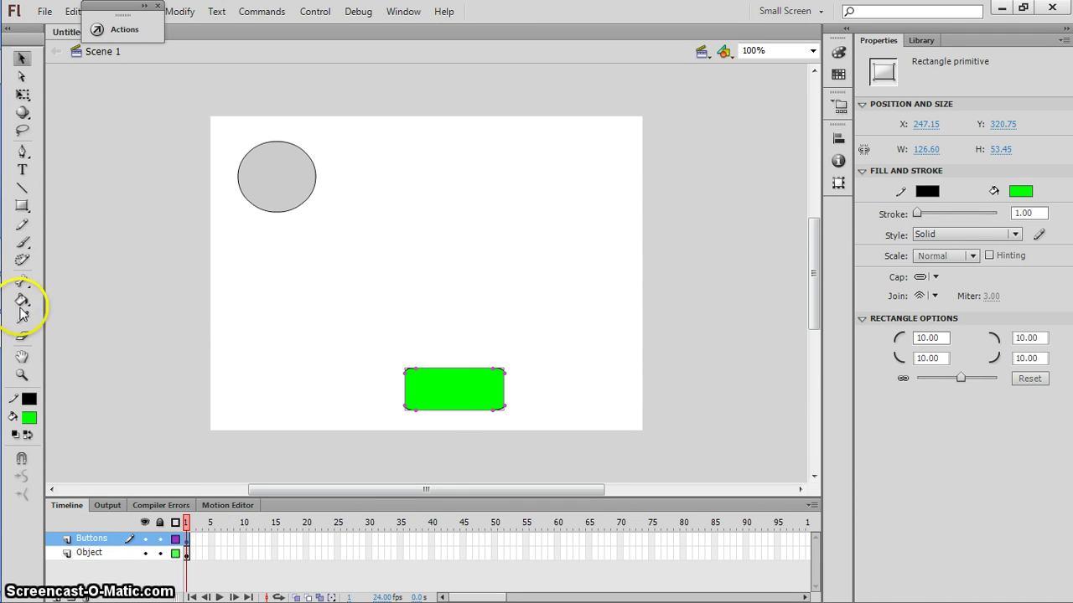
Add a START text label on the green rectangle.
click(22, 169)
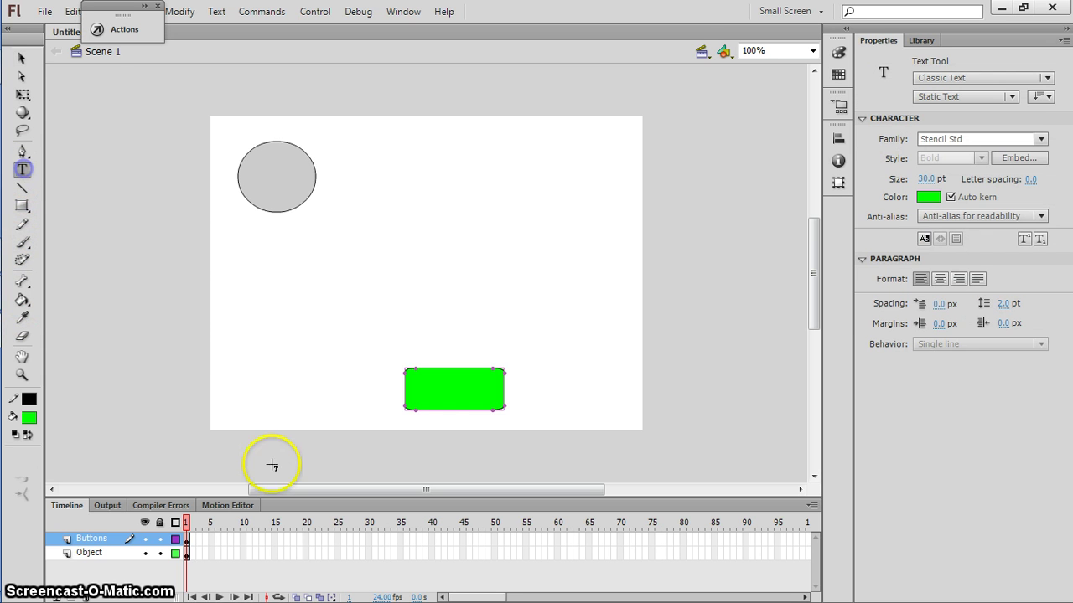
click(438, 399)
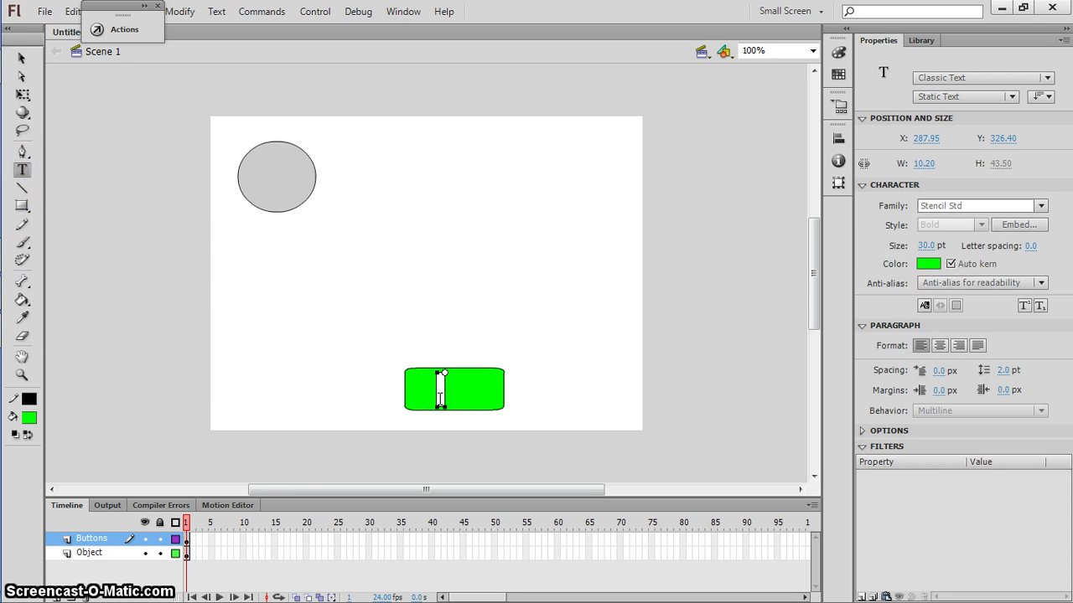
text(STAT)
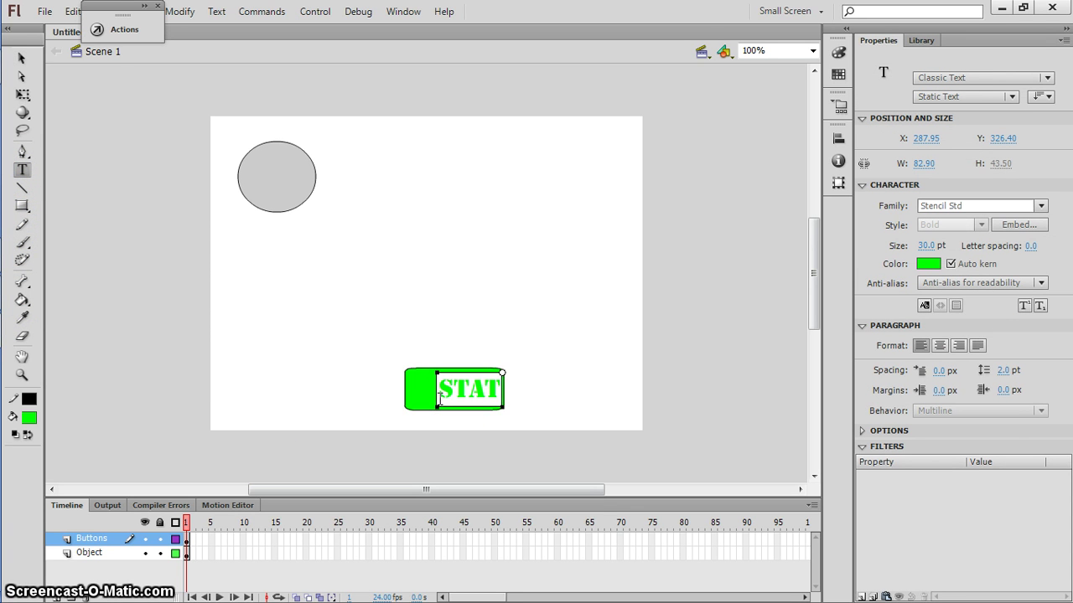
key(BackSpace)
text(RT)
Colour the START label black and nudge it left to centre it.
double_click(439, 393)
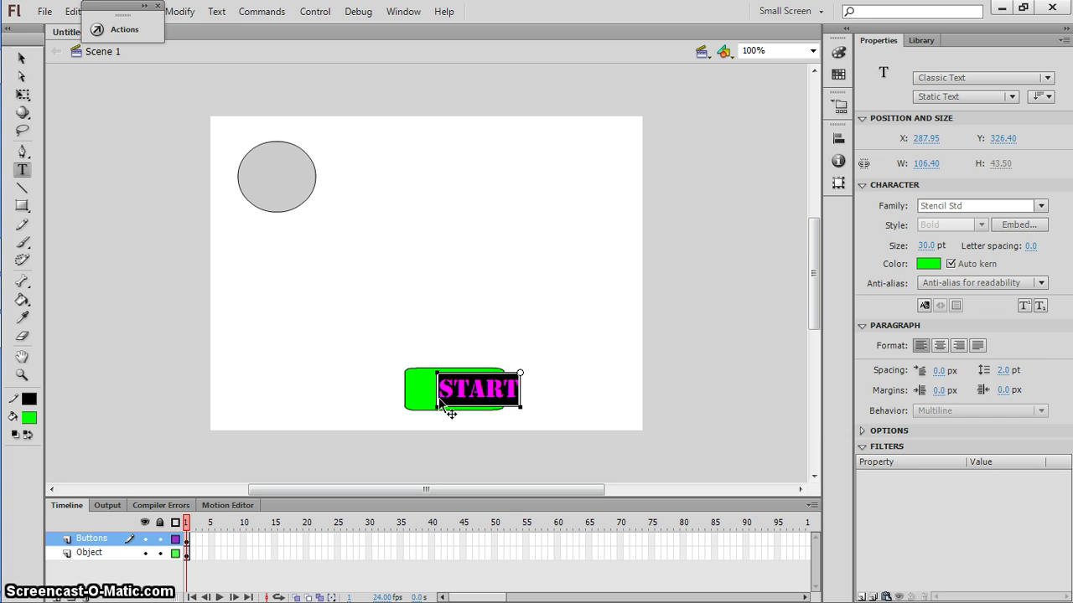
click(928, 264)
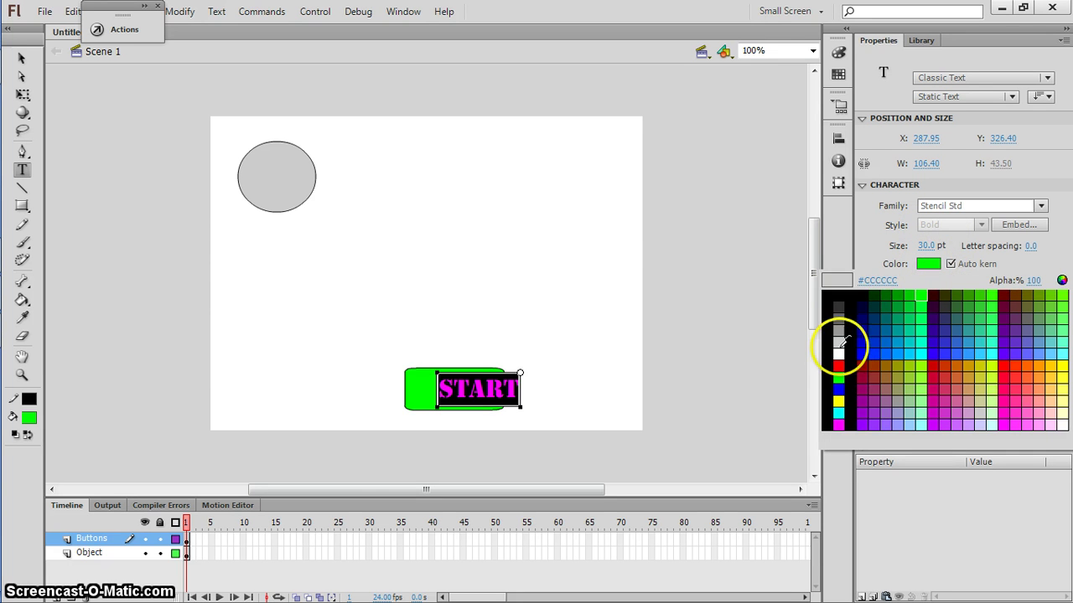
click(848, 318)
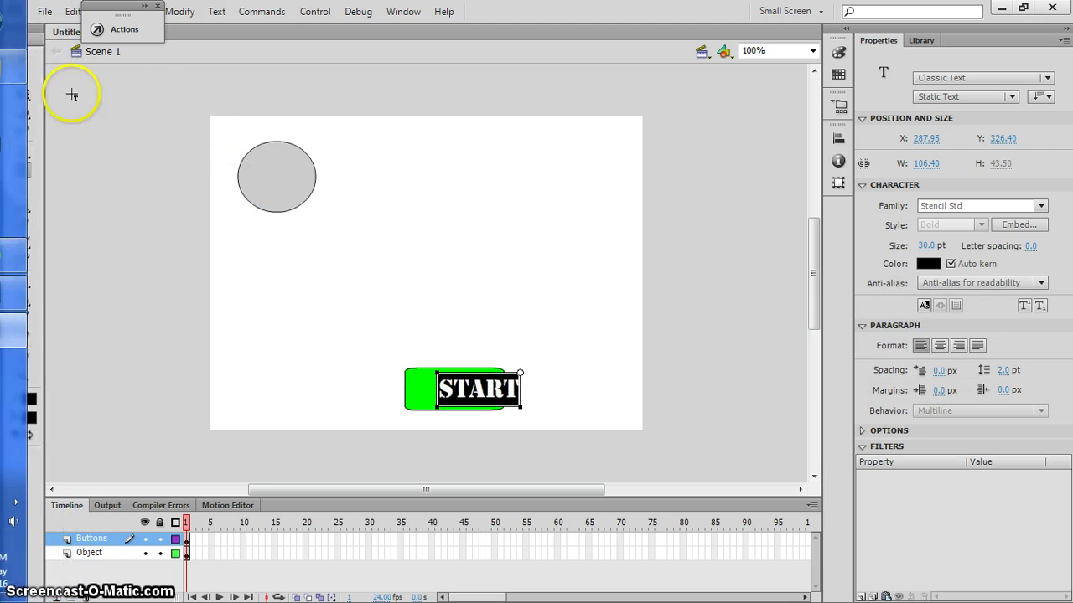
click(22, 58)
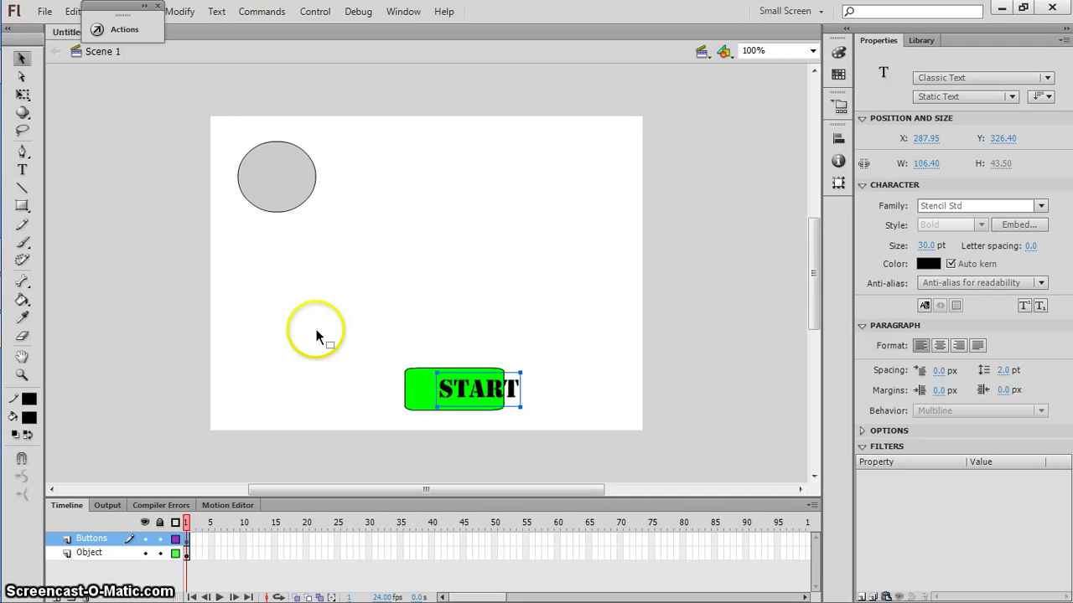
key(Left)
key(Left)
key(Left)
key(Left)
key(Left)
key(Left)
key(Left)
key(Left)
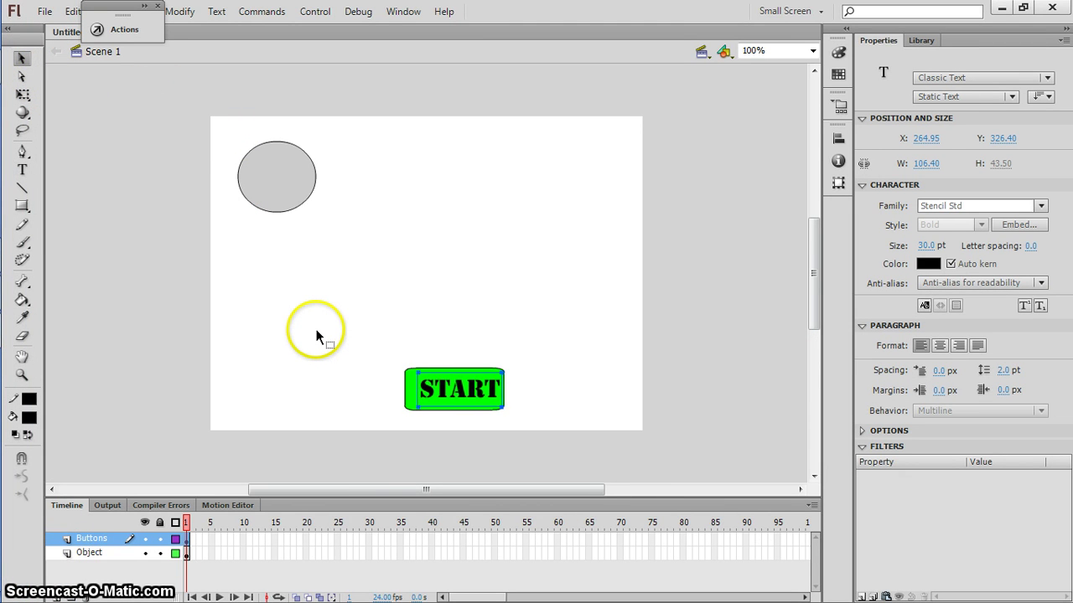
key(Left)
key(Left)
key(Left)
key(Left)
key(Left)
key(Left)
key(Left)
key(Left)
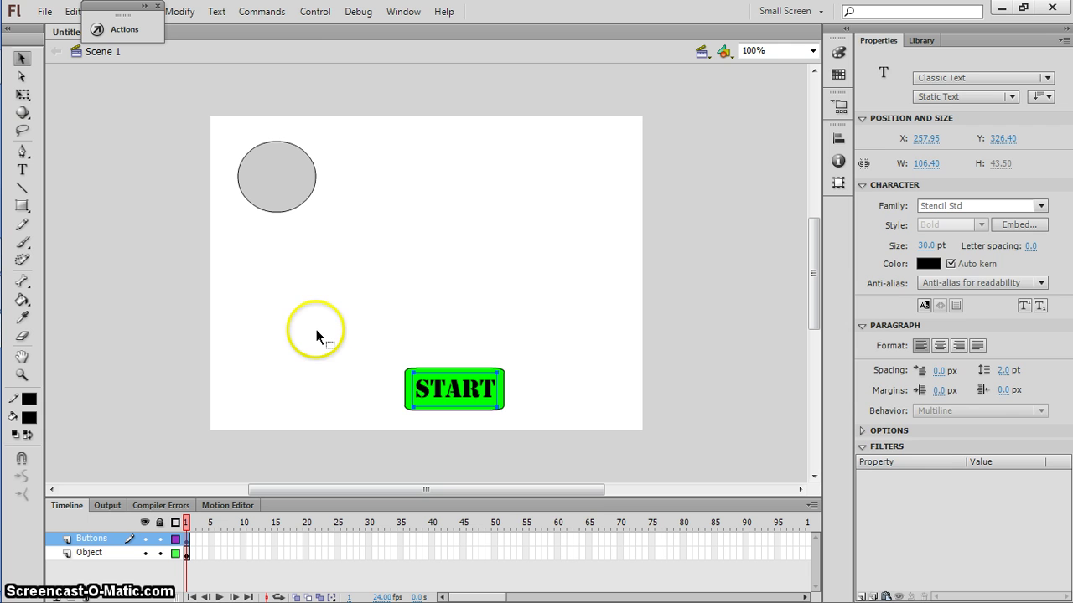
click(369, 298)
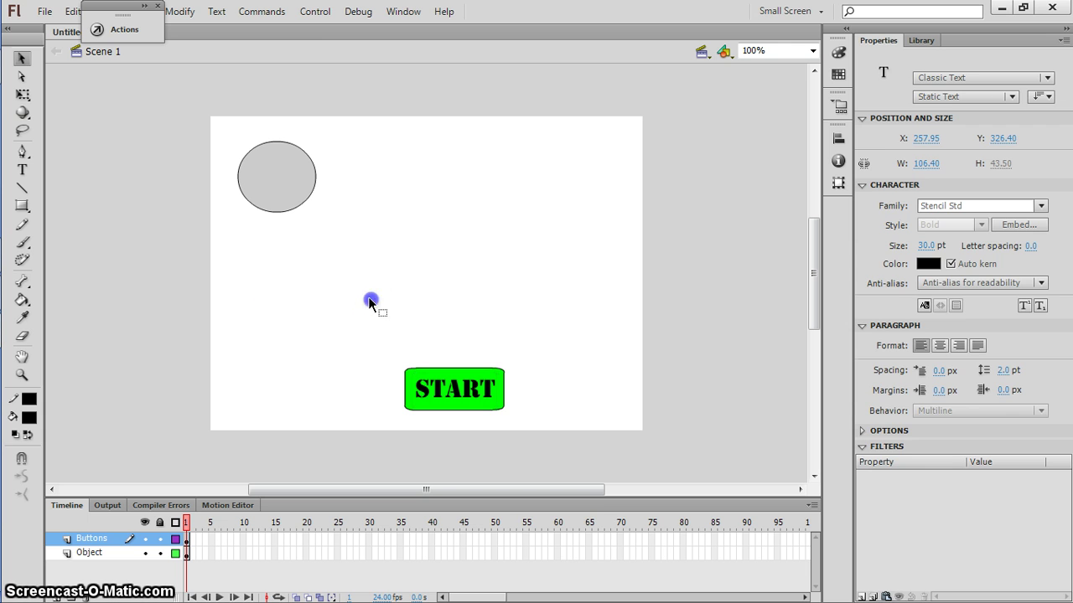
Paste a copy of the START button in place and shift it right beside the original.
click(80, 541)
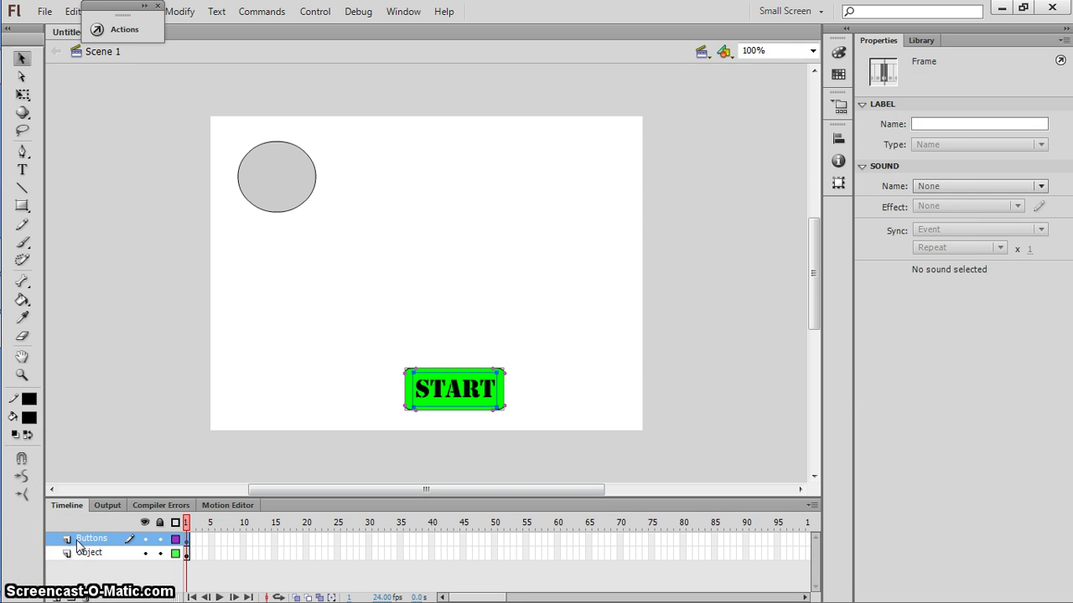
right_click(354, 344)
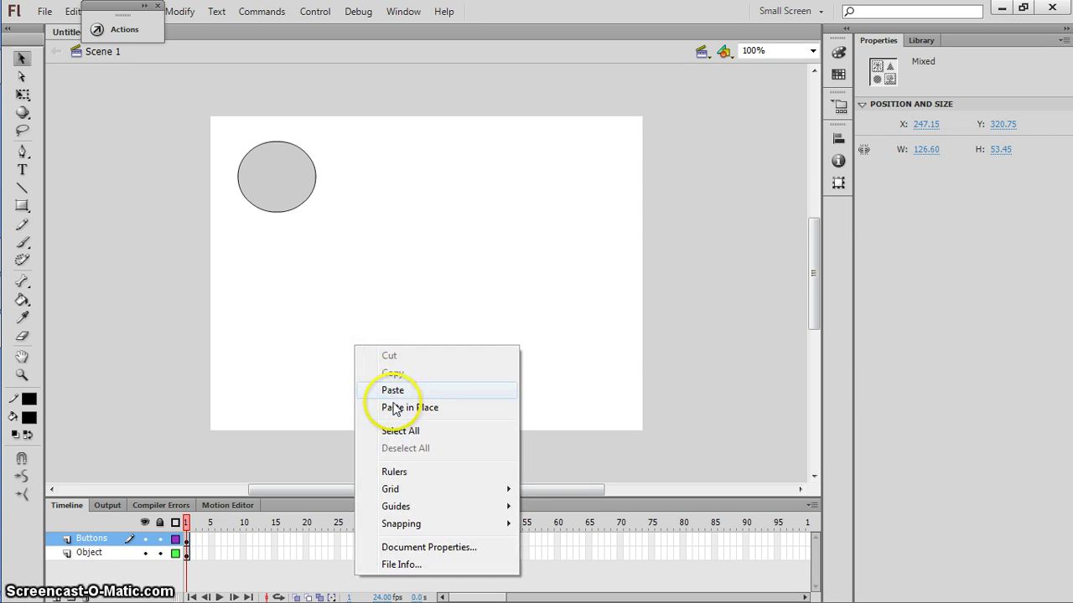
click(397, 407)
key(shift+Right)
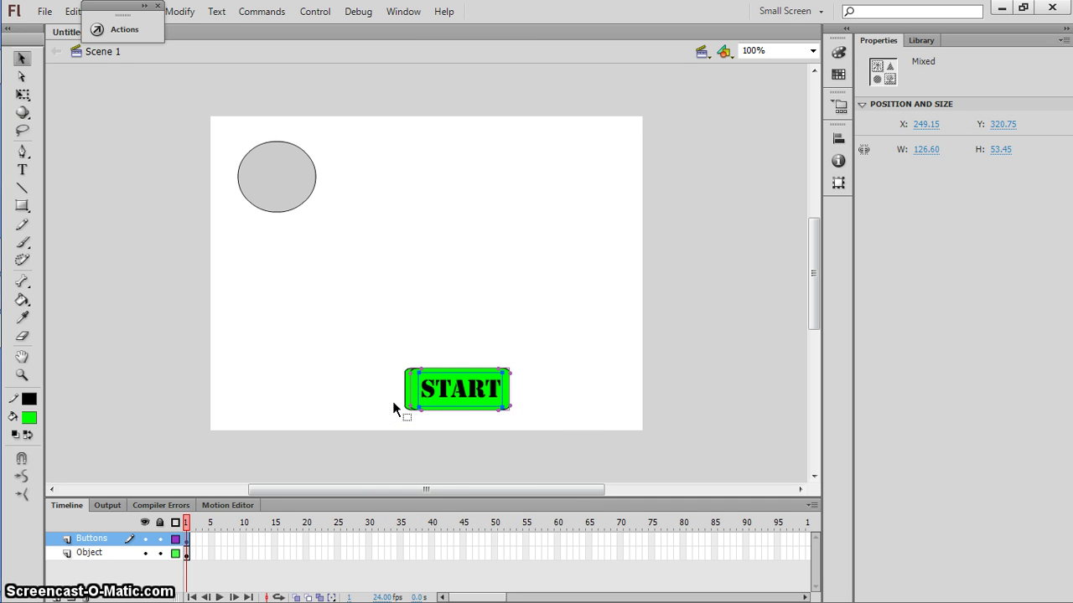
key(shift+Right)
key(shift+Right)
key(shift+Right)
key(shift+Right)
key(shift+Right)
key(shift+Right)
key(shift+Right)
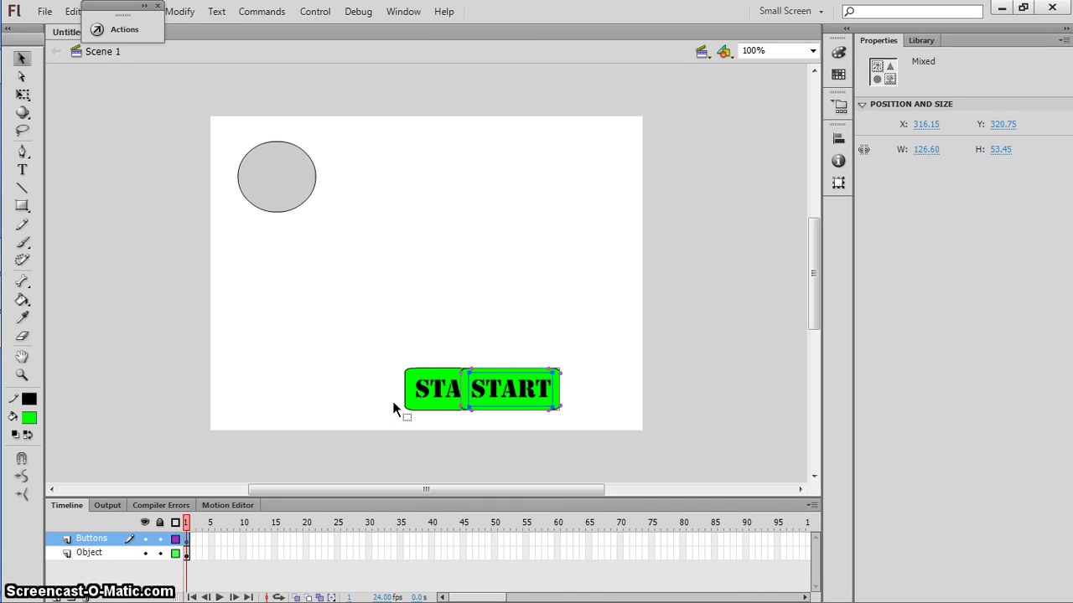
key(shift+Right)
key(shift+Right)
key(shift+Right)
key(shift+Right)
key(shift+Right)
key(shift+Right)
key(shift+Right)
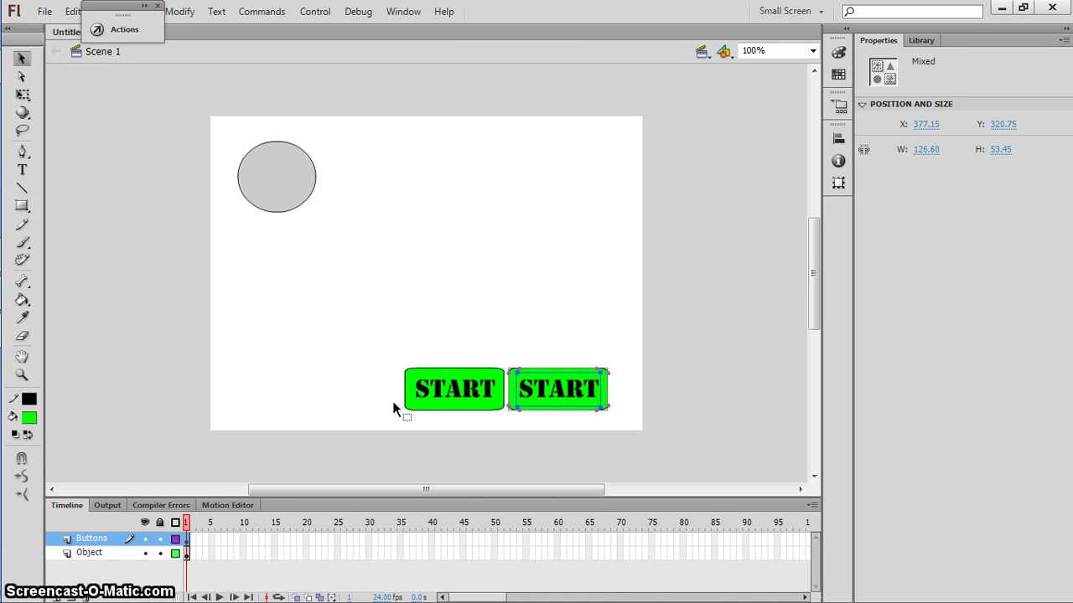
key(shift+Right)
key(shift+Right)
key(shift+Right)
key(Right)
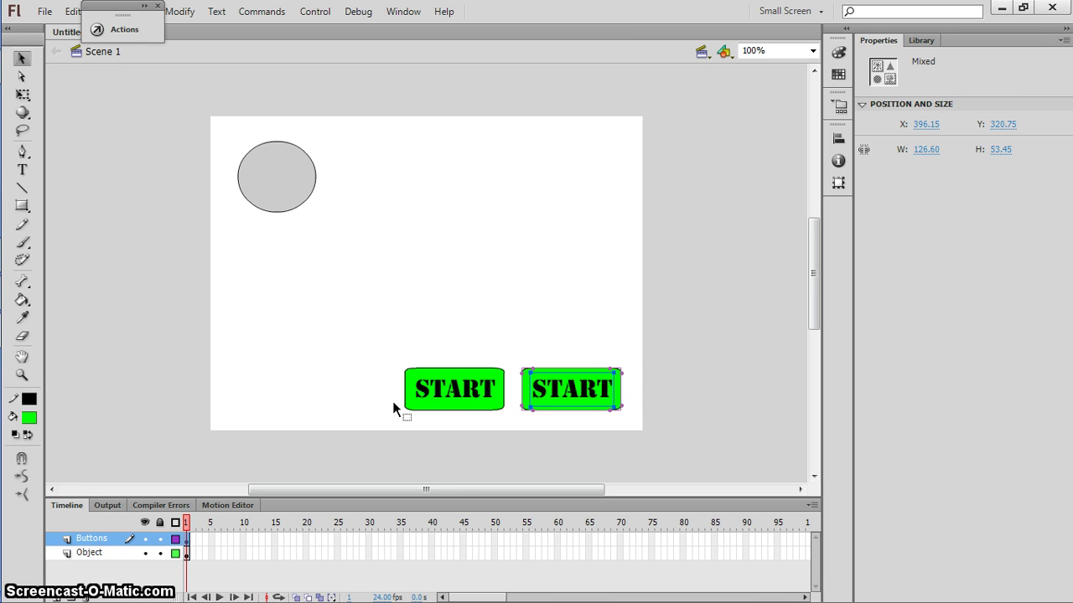
click(481, 301)
Relabel the right button STOP and nudge the label right.
double_click(547, 388)
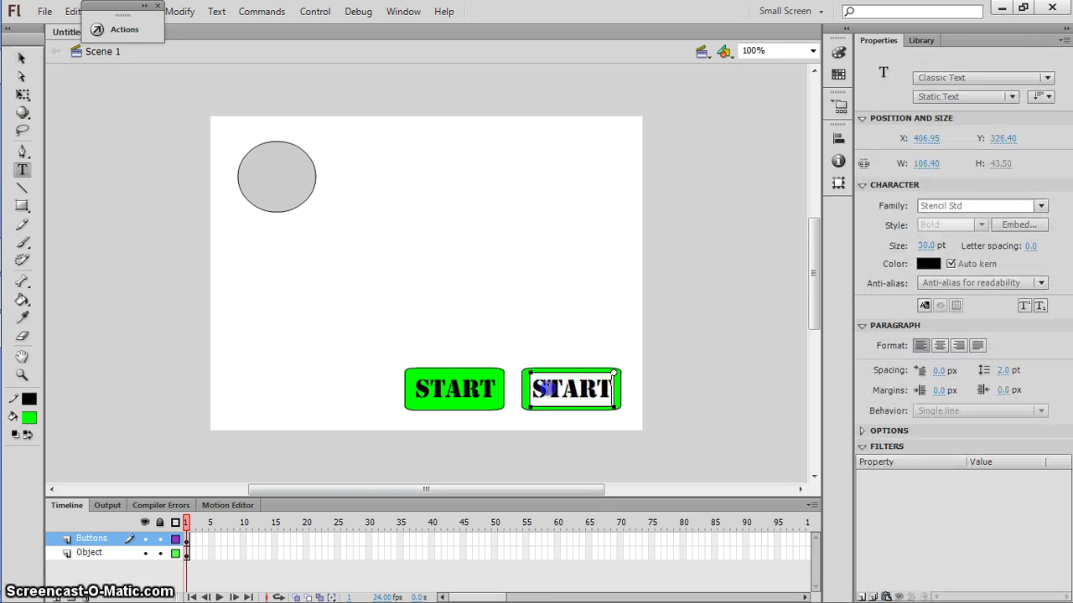
double_click(548, 389)
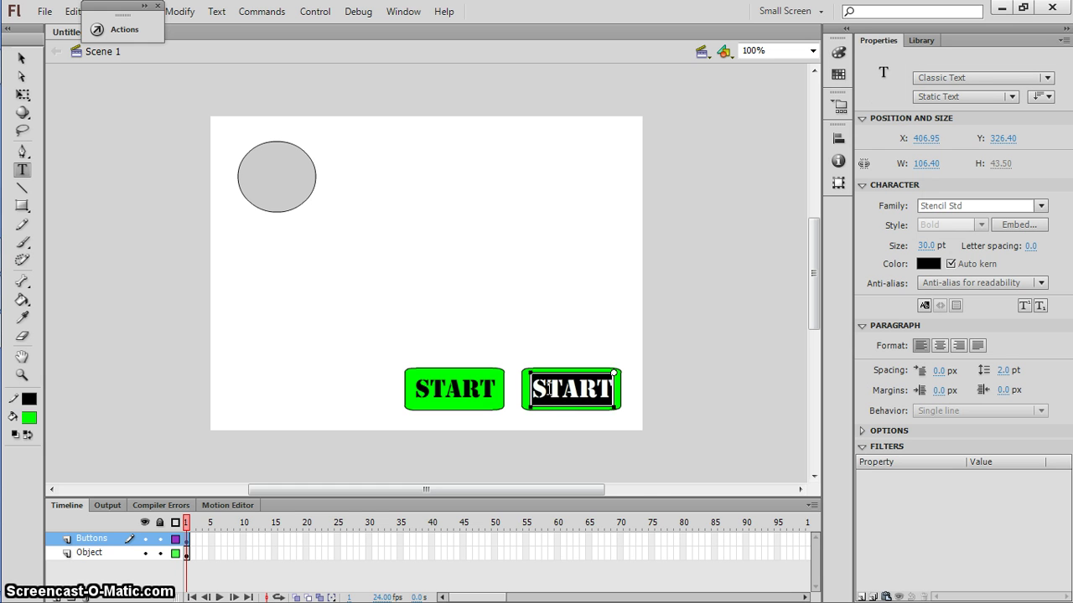
text(STOP)
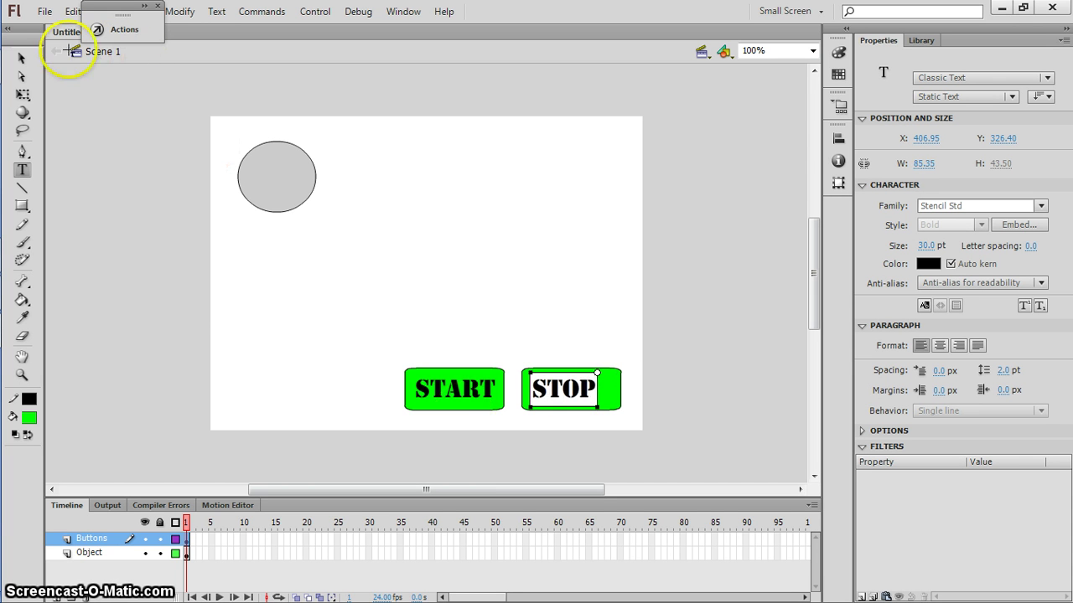
click(21, 57)
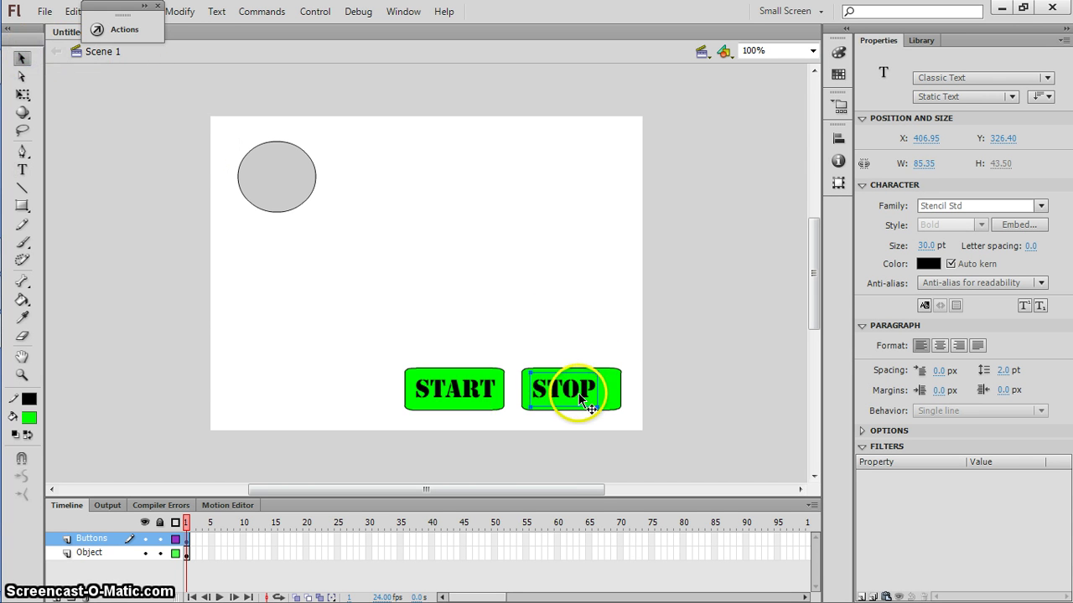
key(Right)
key(Right)
key(Right)
key(Right)
key(Right)
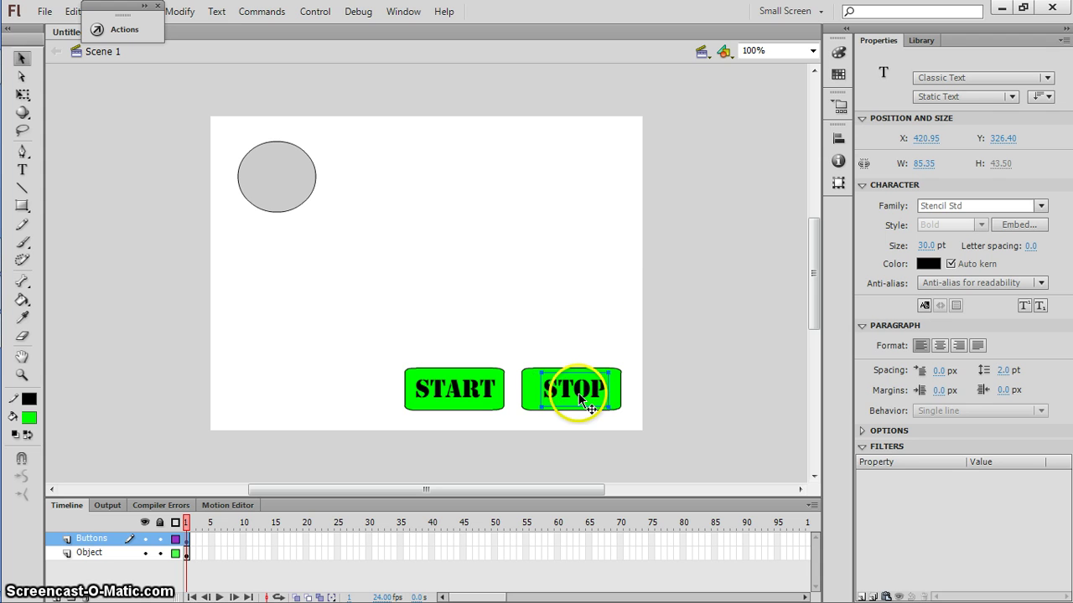
key(Right)
key(Right)
key(Right)
key(Right)
key(Right)
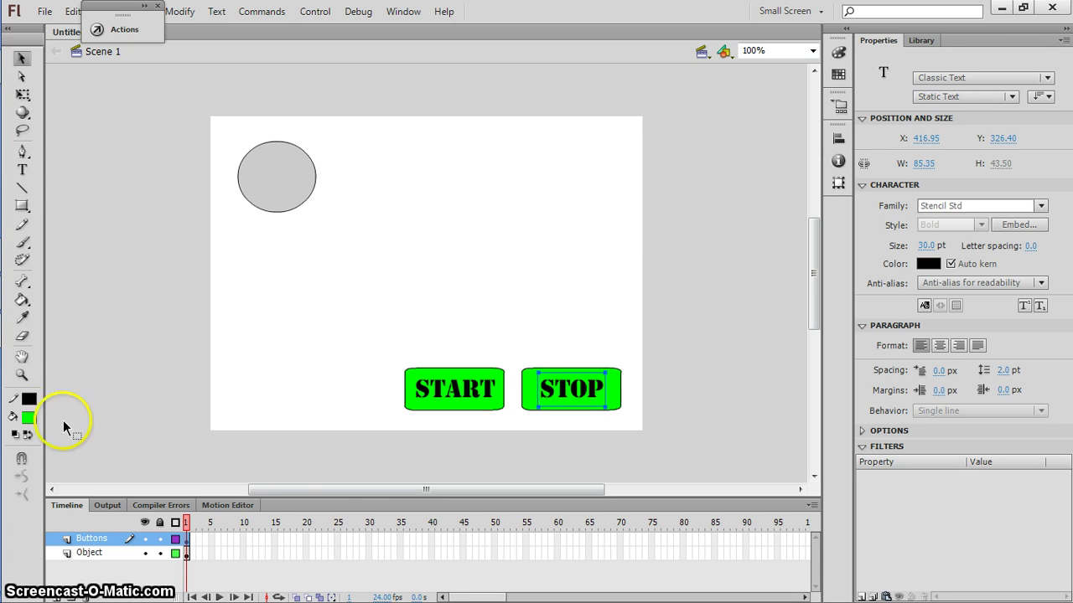
Undo the red STOP text colour and fill the STOP rectangle red instead.
click(29, 417)
click(43, 325)
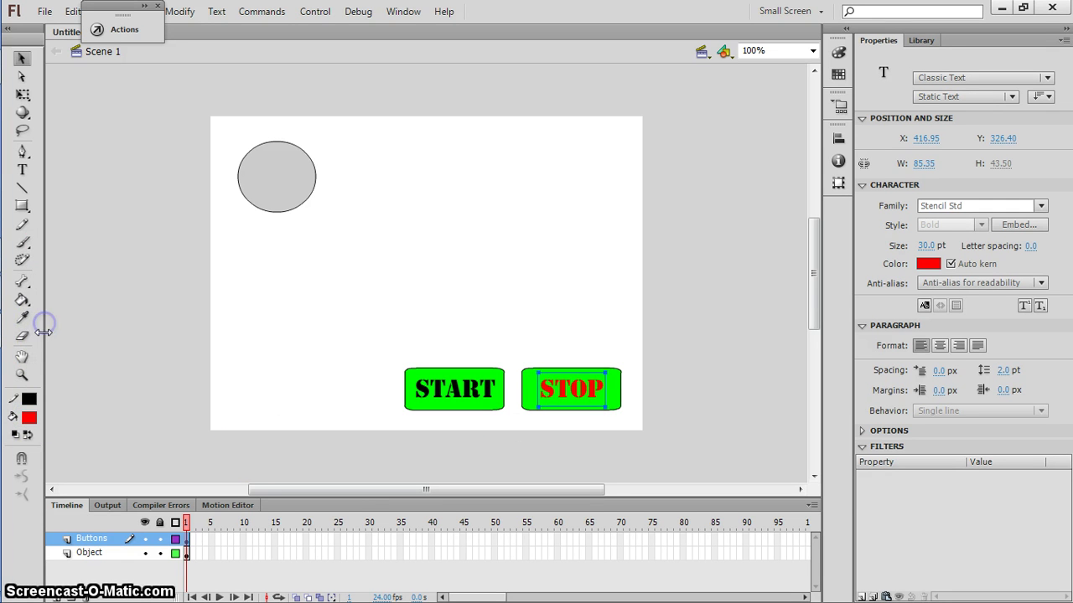
key(ctrl+z)
click(311, 223)
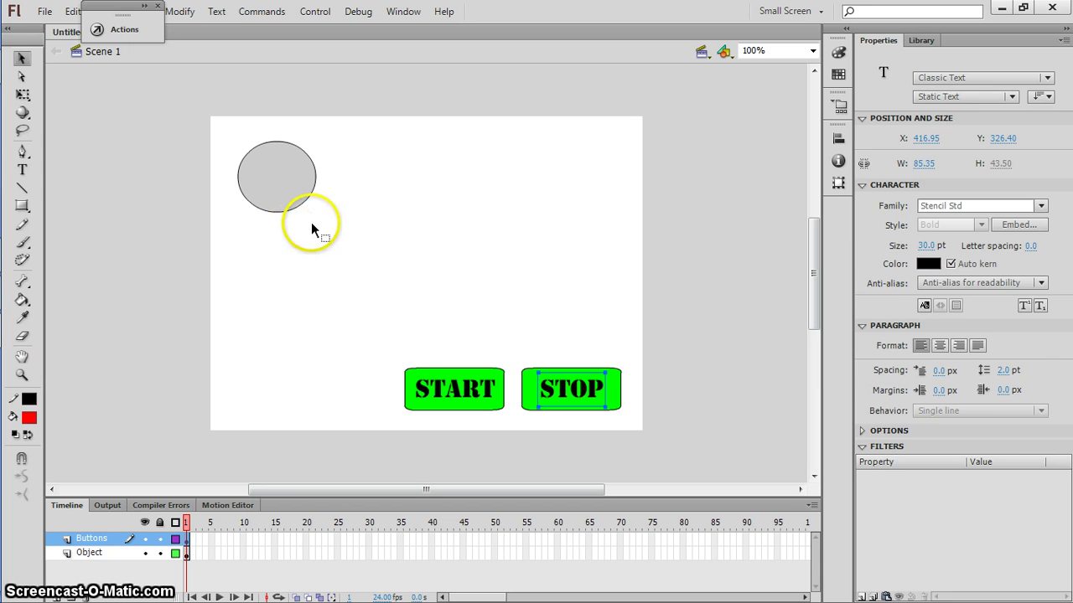
click(532, 406)
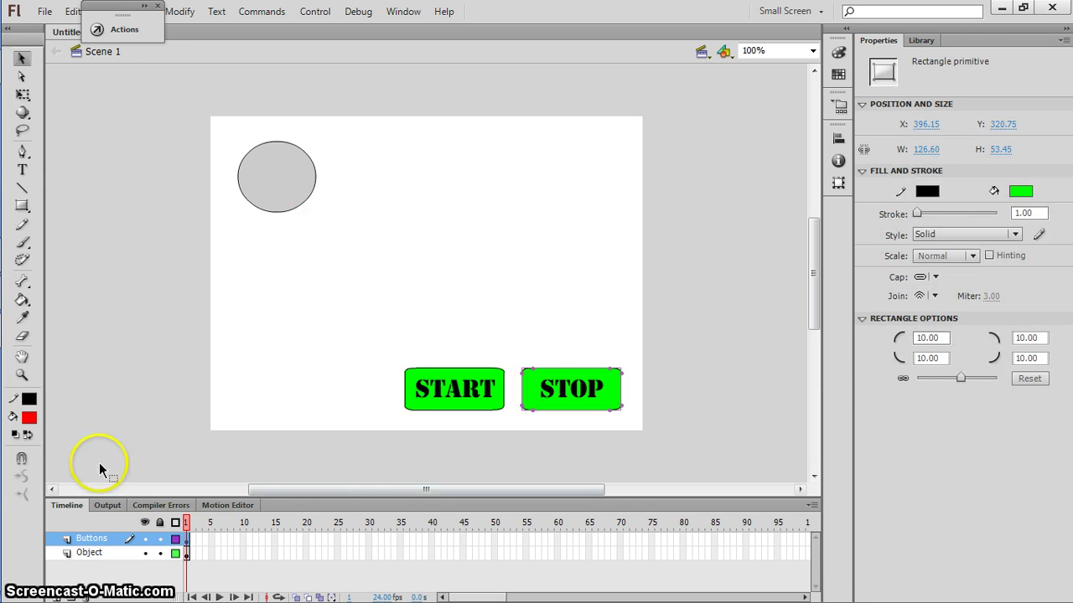
click(26, 419)
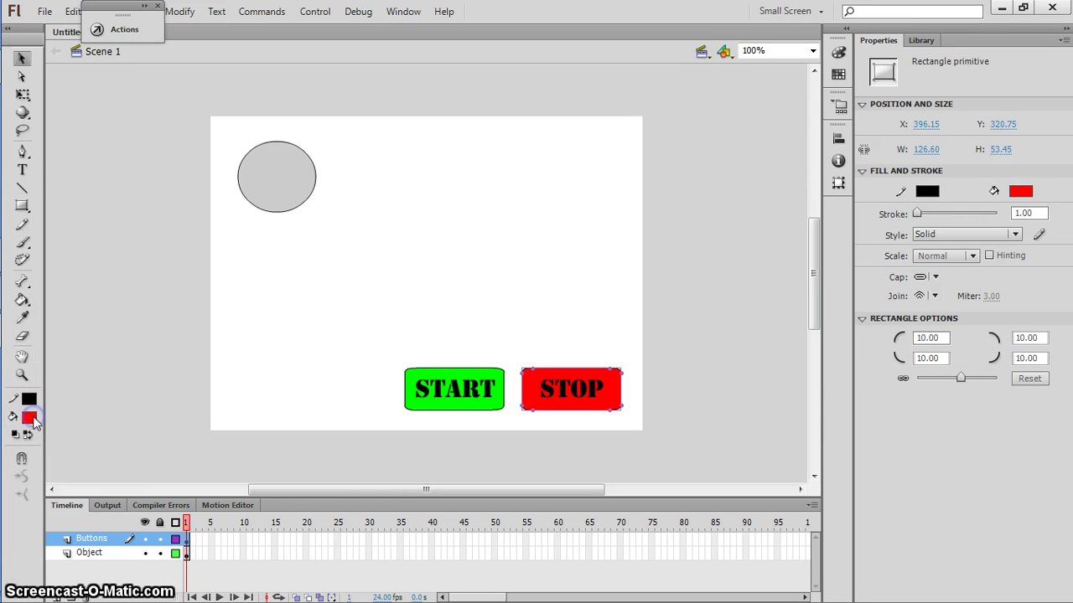
click(132, 242)
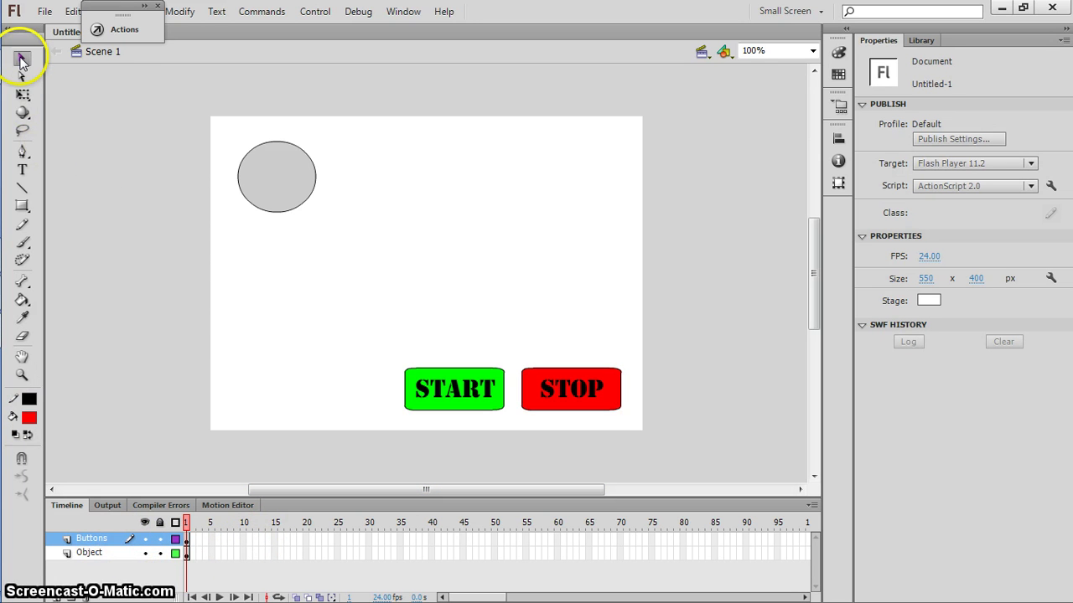
Convert the green START rectangle and its text into a Button symbol named Buttons.
click(286, 196)
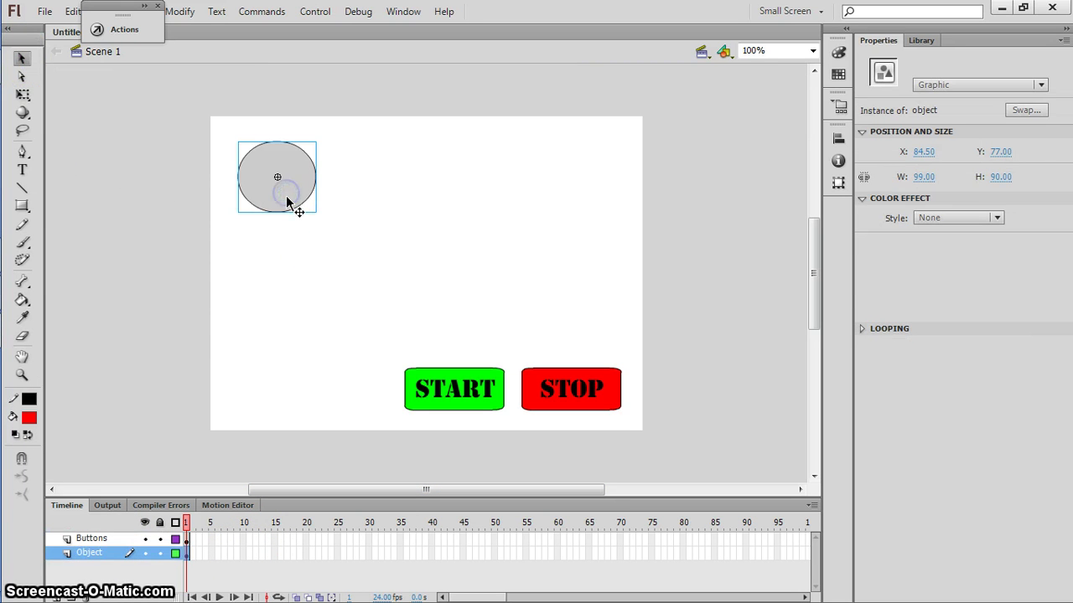
click(491, 406)
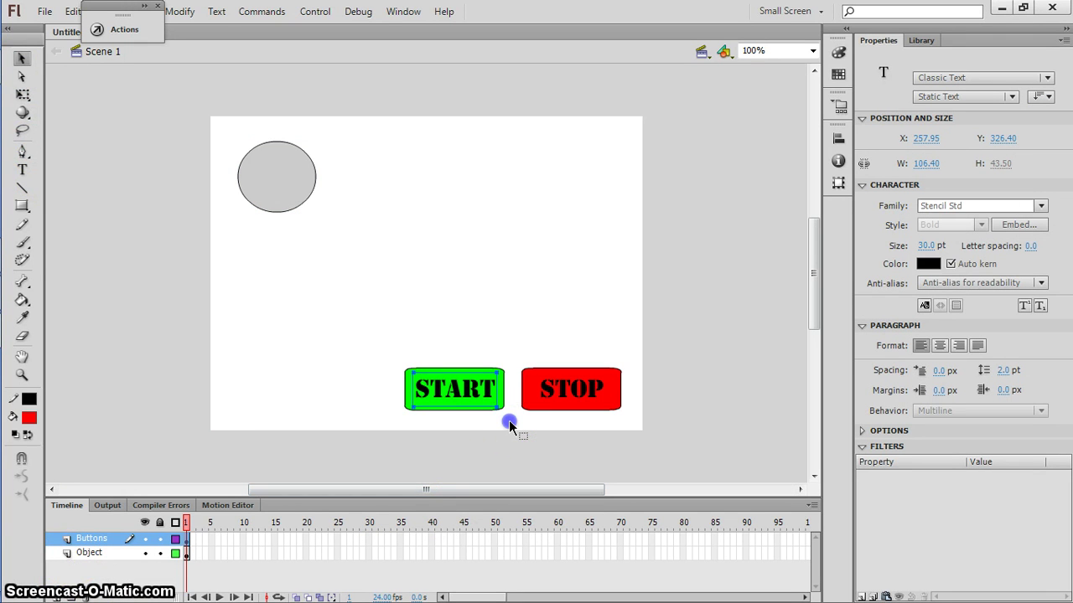
drag(508, 420, 398, 349)
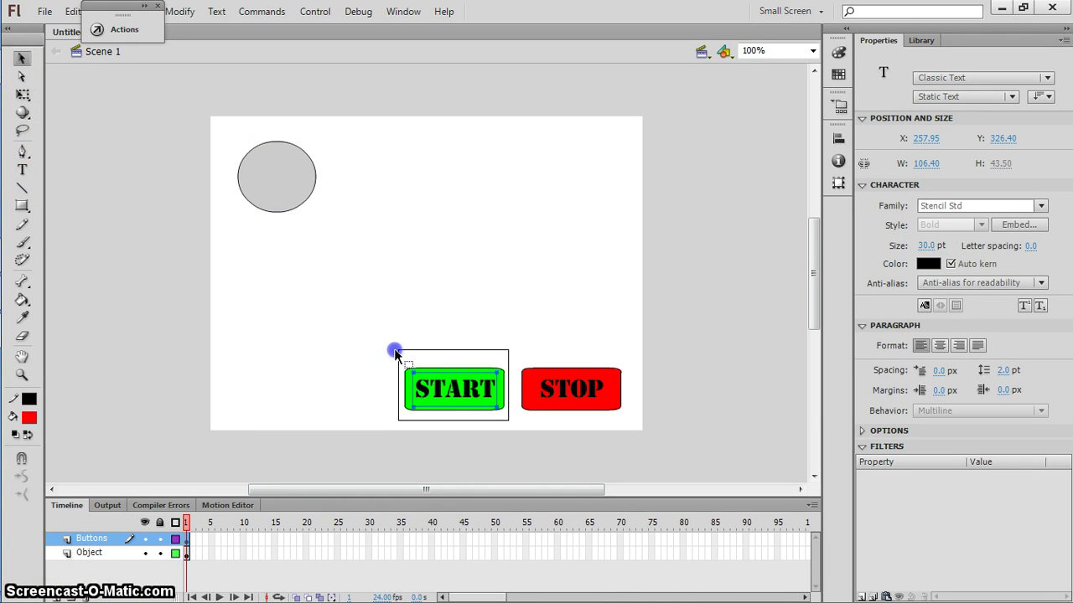
click(180, 11)
click(210, 53)
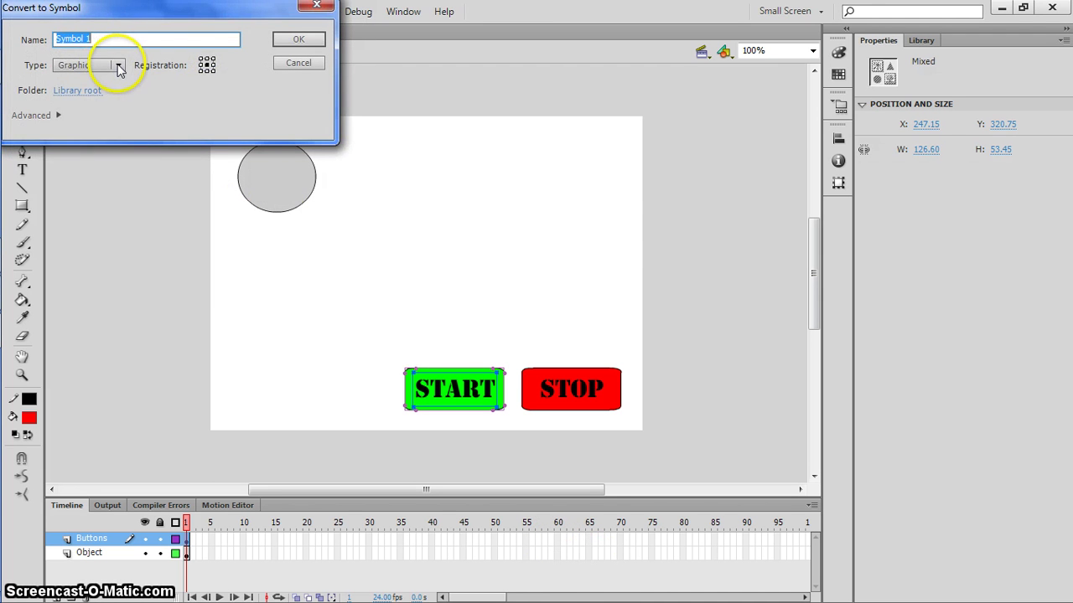
click(119, 67)
click(114, 96)
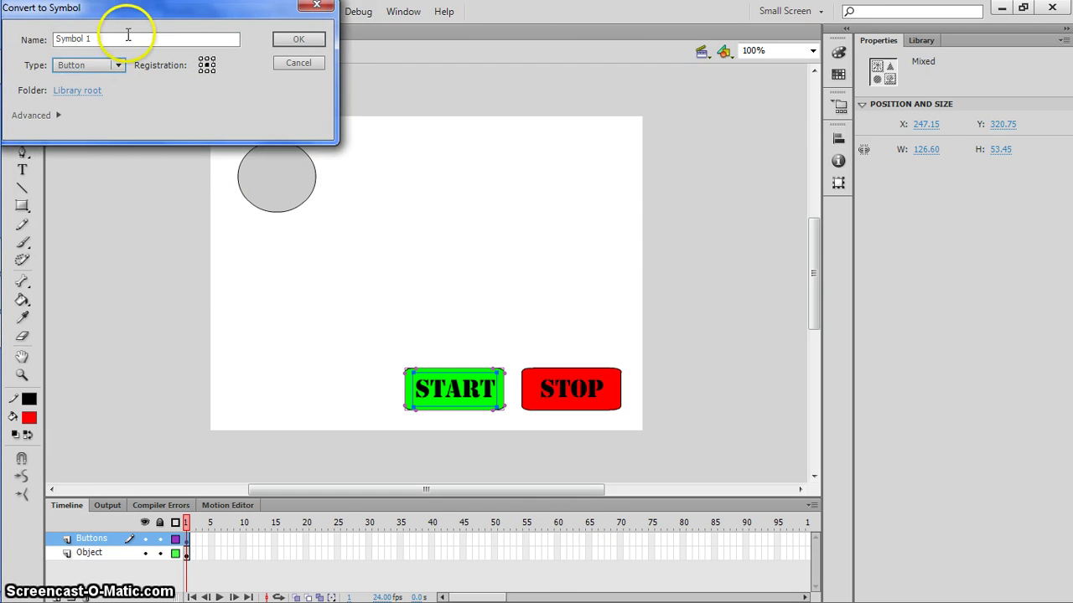
click(128, 34)
text(Buttons)
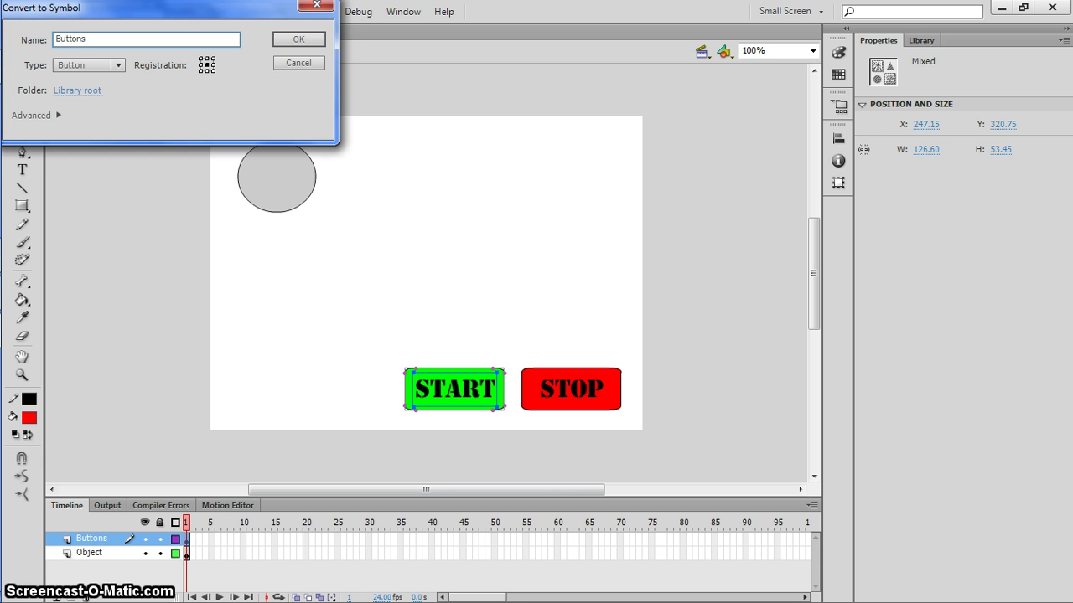
key(Return)
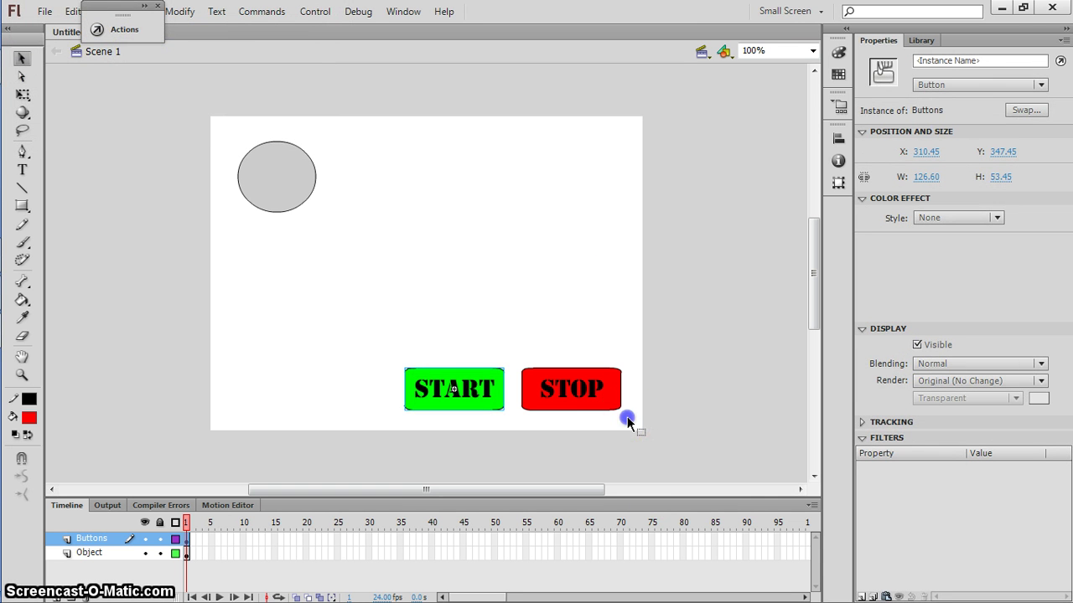
Convert the red STOP rectangle and text into a Button symbol named Button.
drag(626, 417, 517, 350)
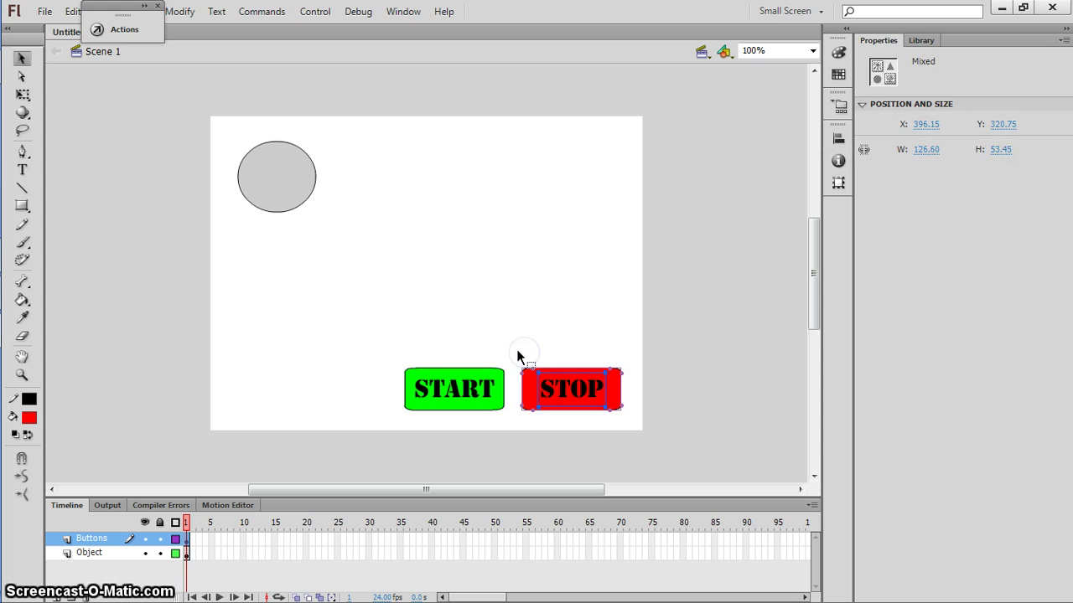
click(192, 10)
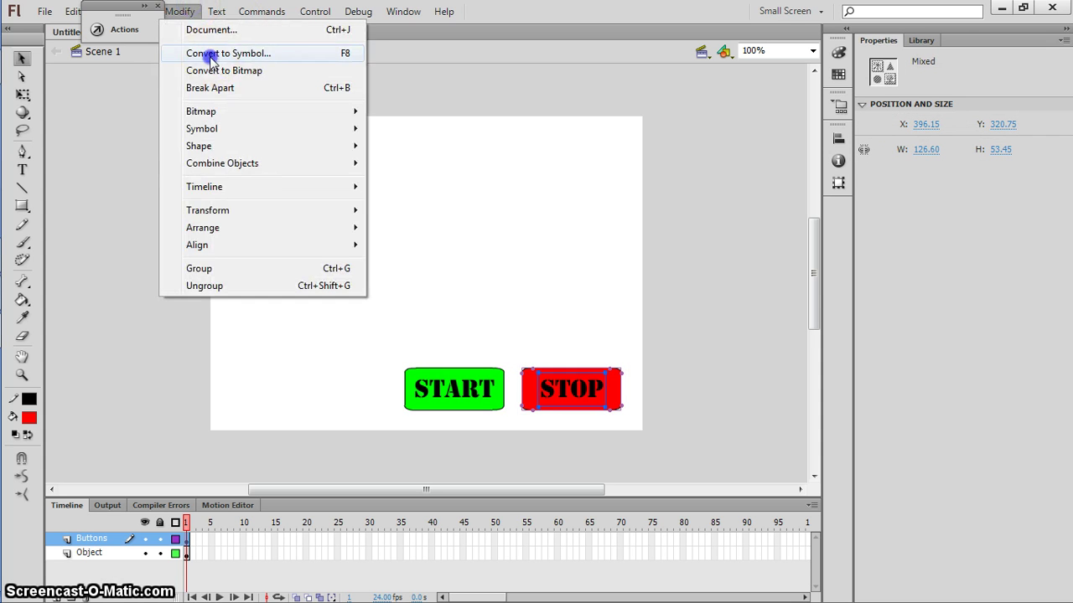
click(209, 50)
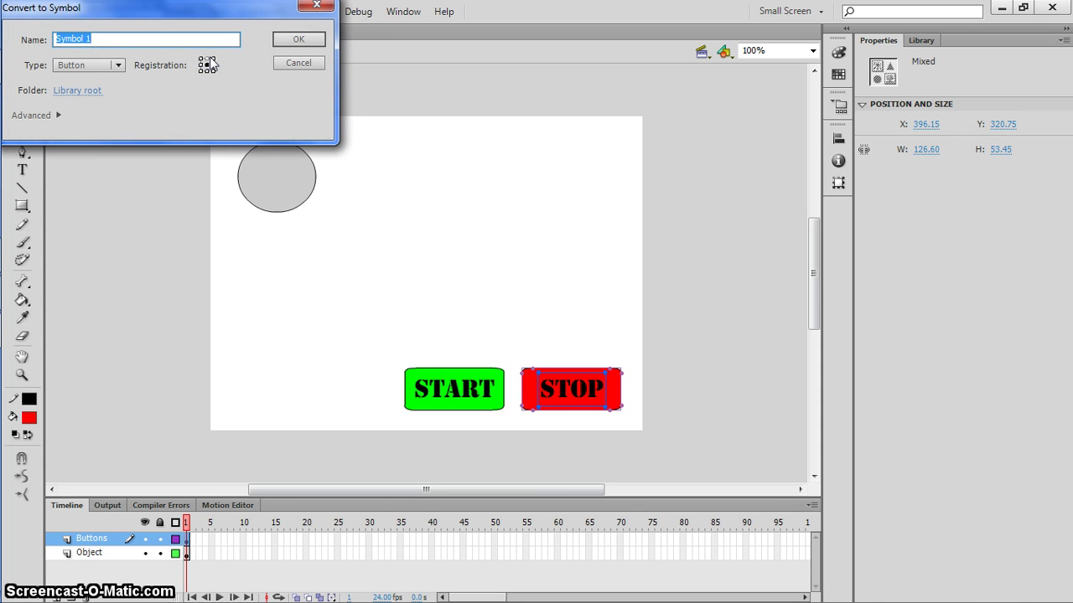
text(Buttons)
key(Return)
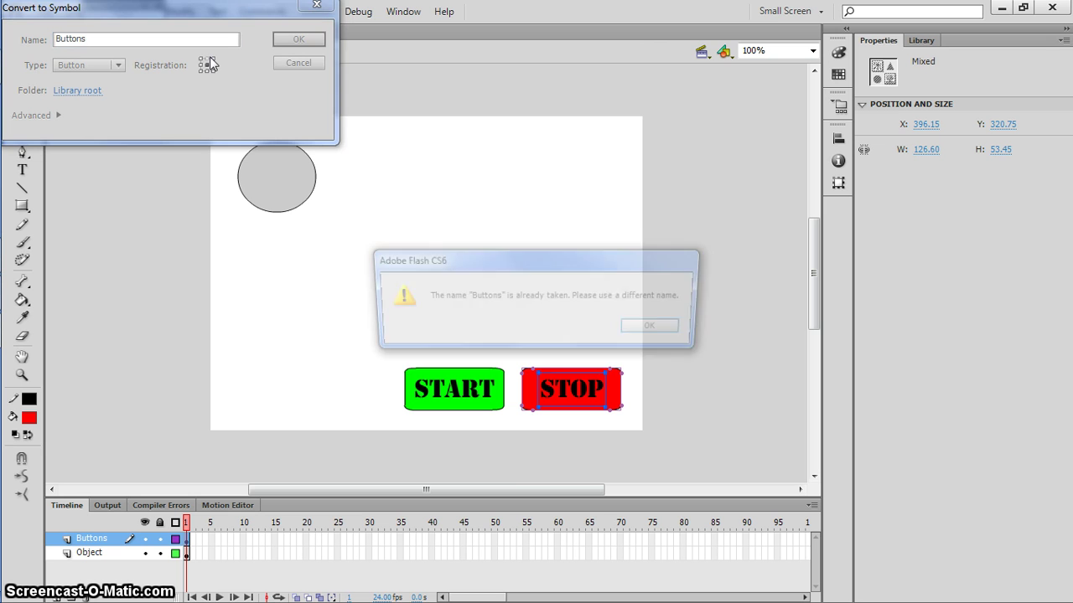
key(Return)
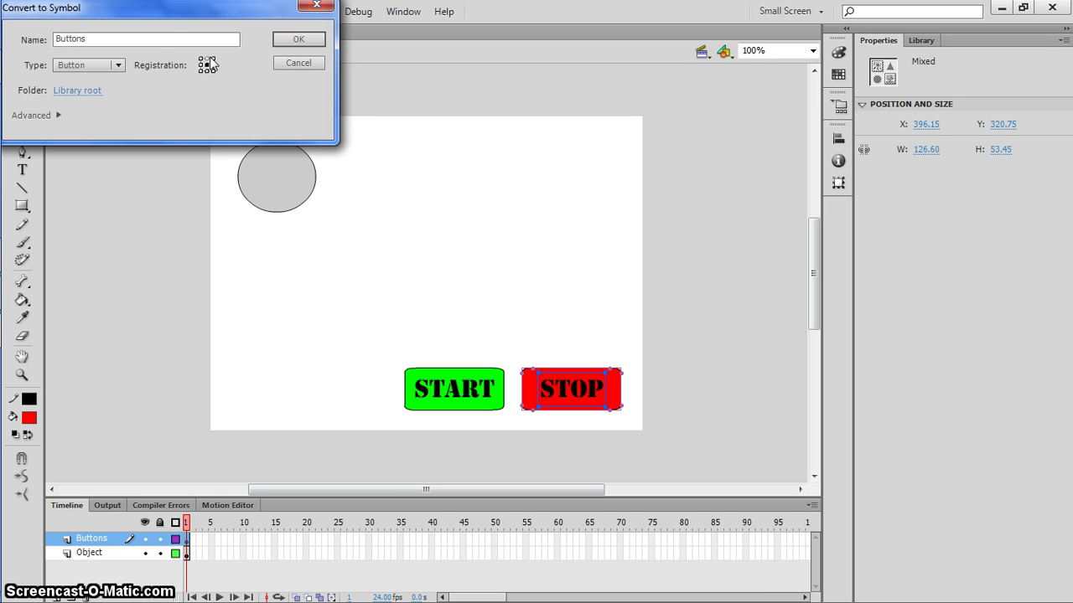
click(159, 39)
key(BackSpace)
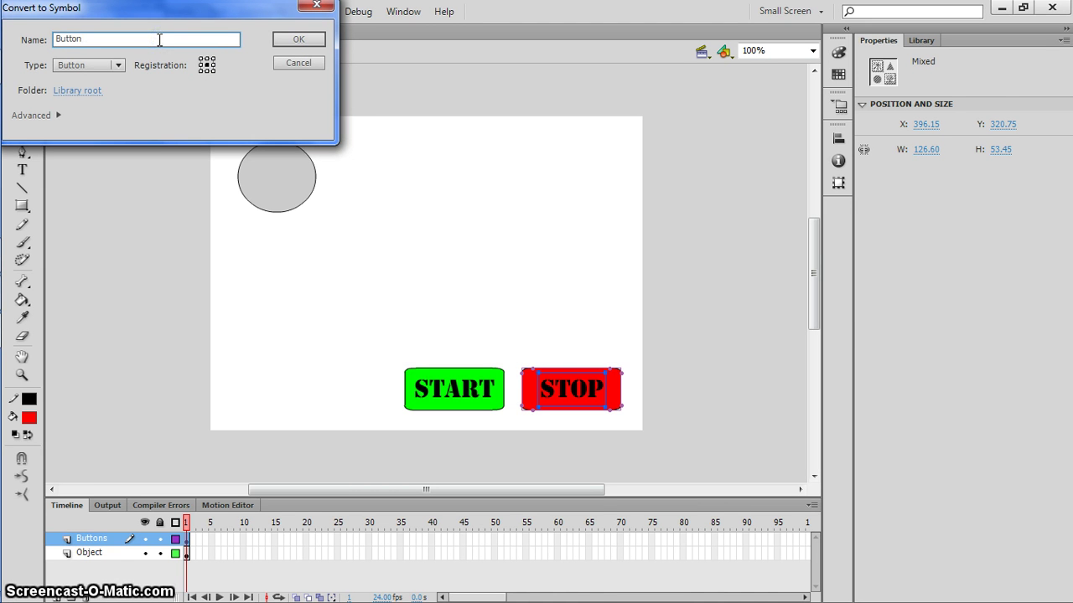
key(Return)
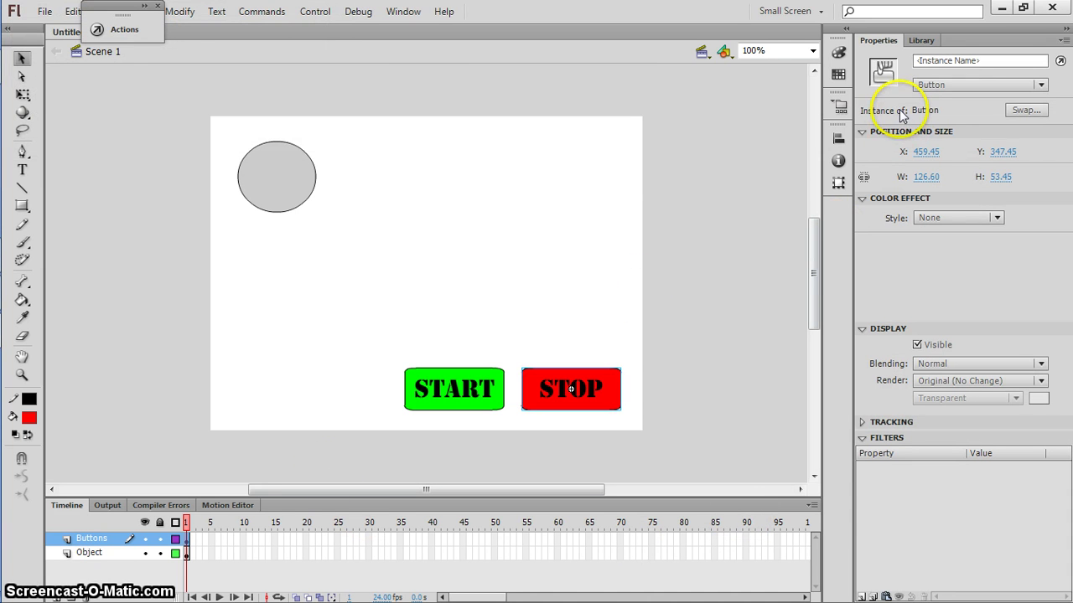
Insert frames up to frame 36 on both layers and drag Object above Buttons.
click(431, 384)
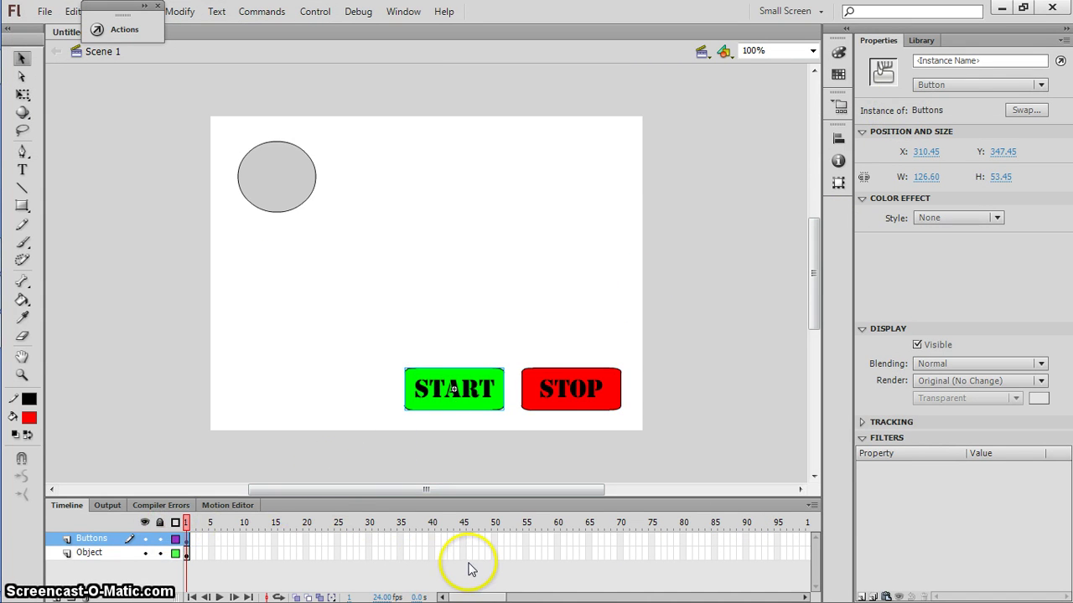
drag(409, 558, 175, 523)
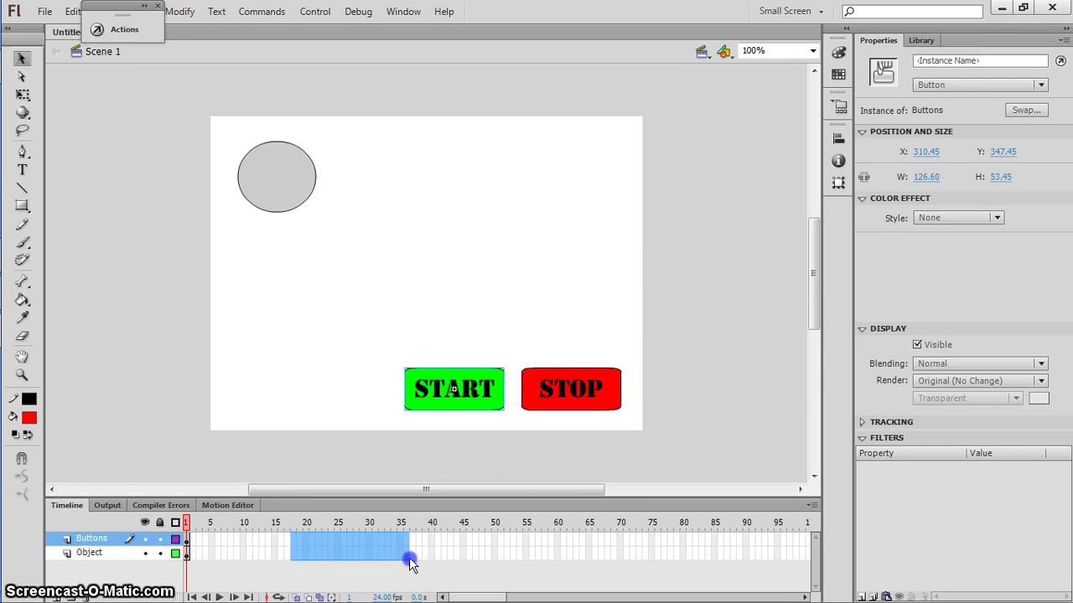
right_click(312, 550)
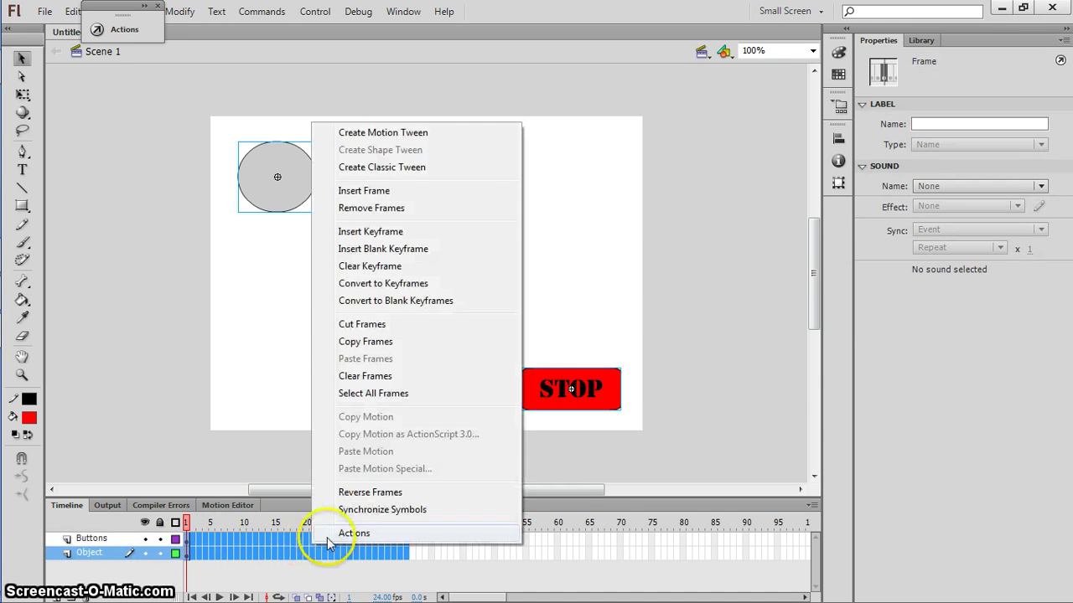
click(366, 191)
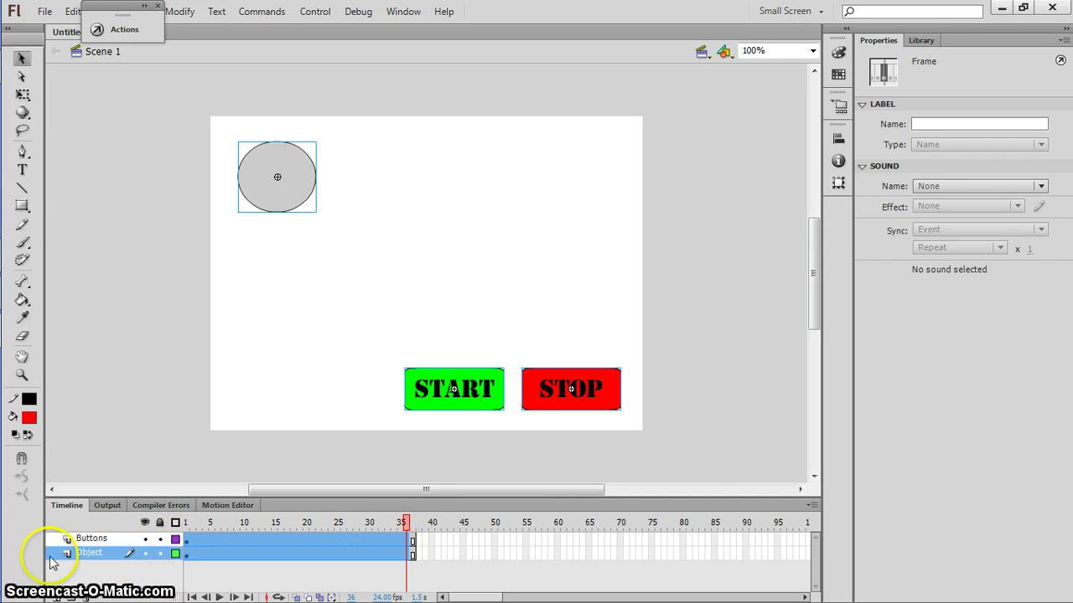
drag(97, 553, 96, 537)
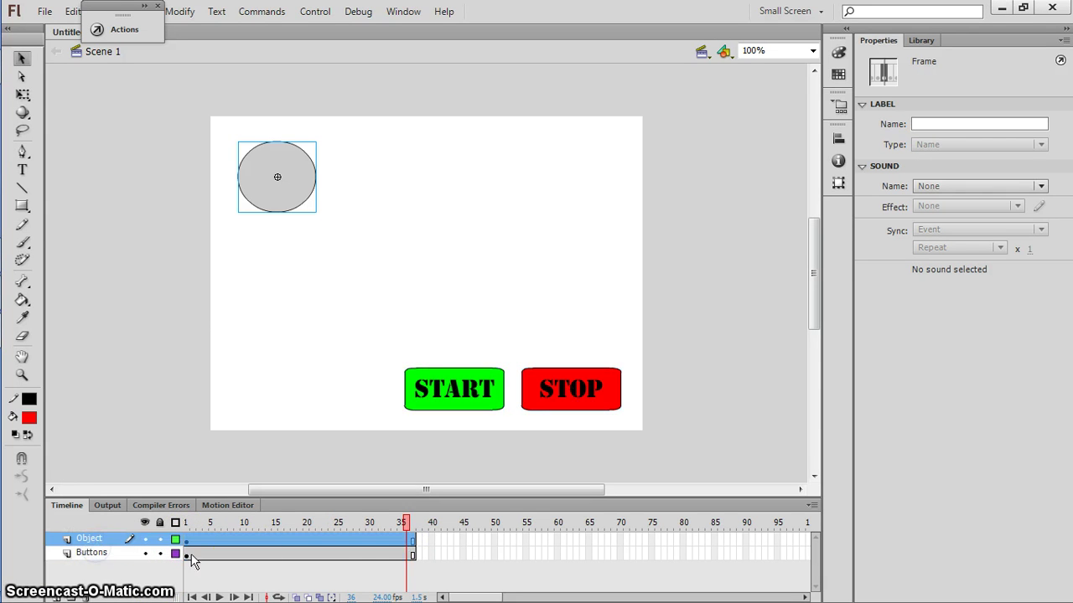
click(412, 541)
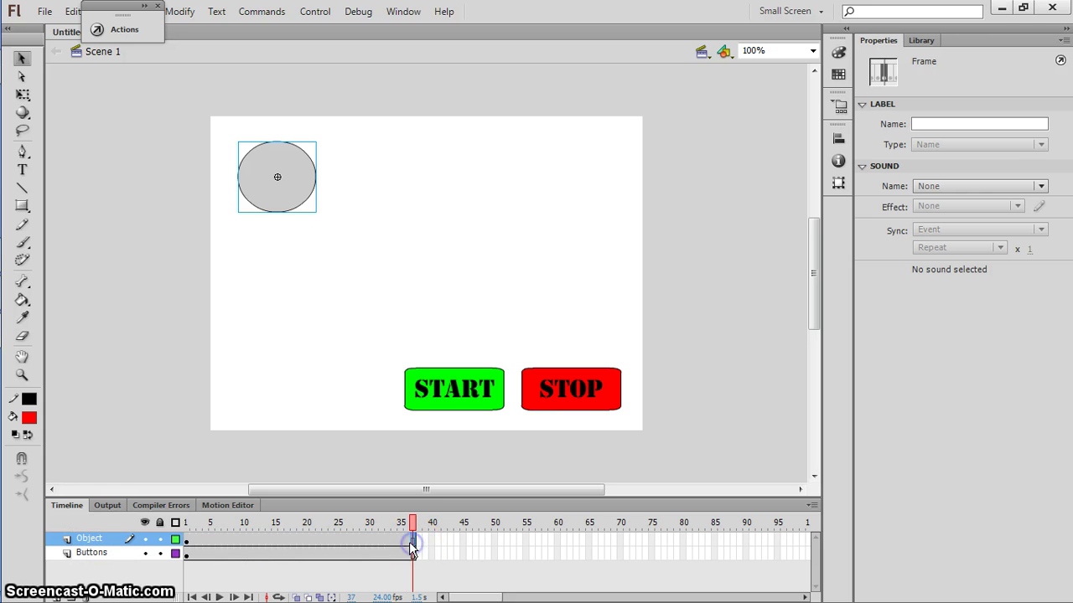
Add a motion tween to the grey oval starting at frame 1.
click(186, 540)
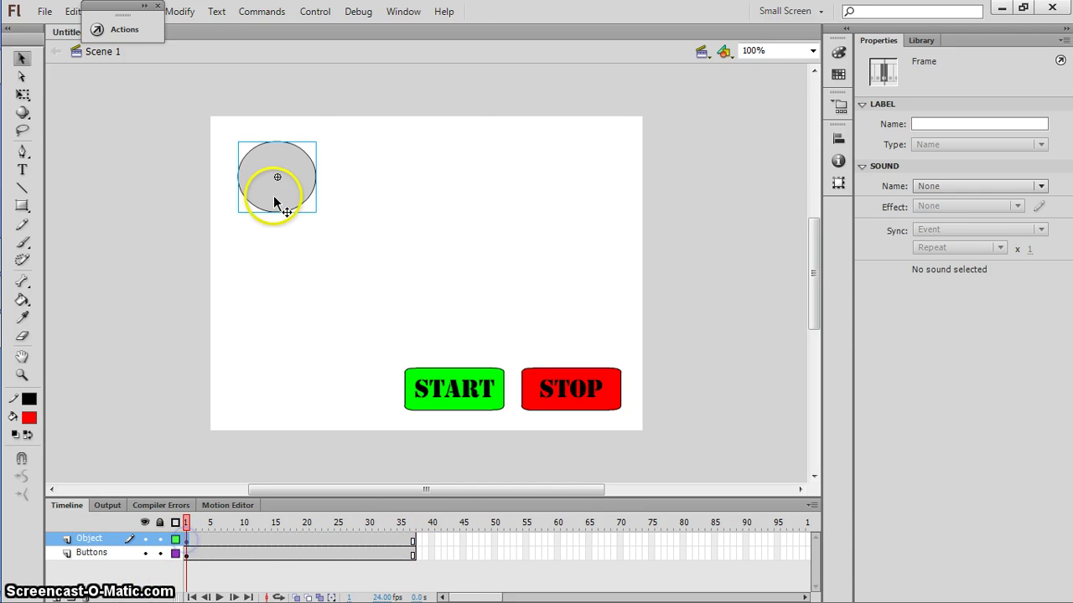
right_click(270, 193)
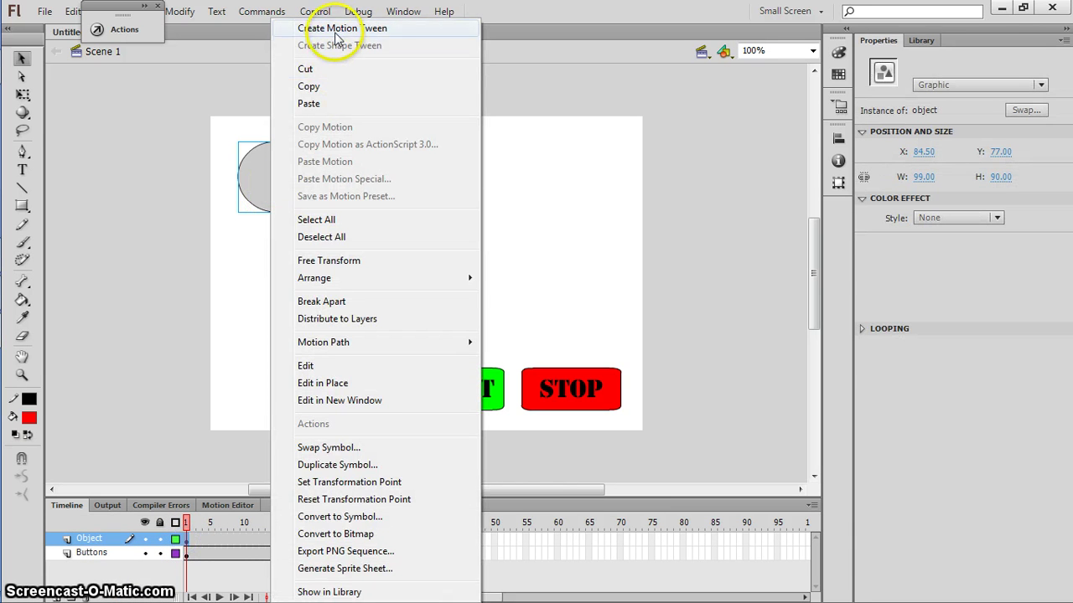
click(341, 28)
Add a position keyframe at the tween's last frame, nudge the oval slightly up, and rewind to frame 1.
click(411, 545)
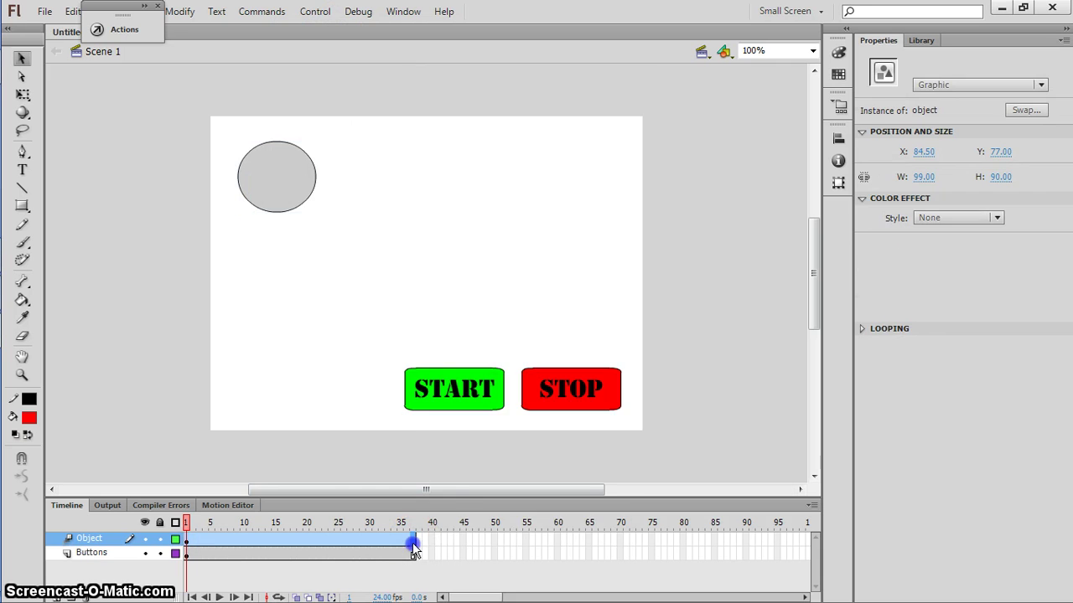
right_click(412, 541)
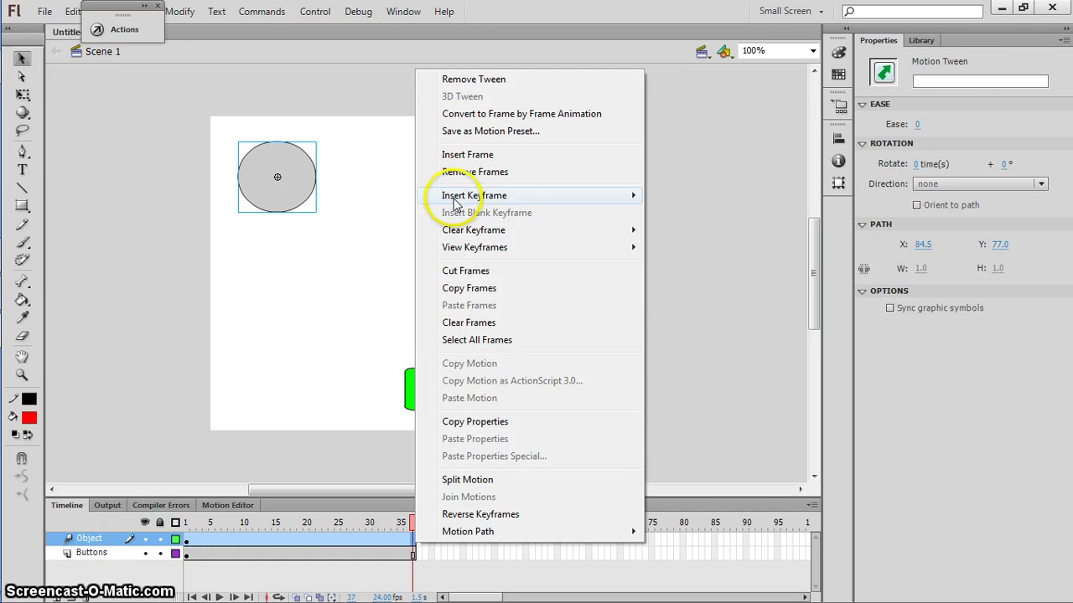
mouse_move(474, 196)
click(667, 198)
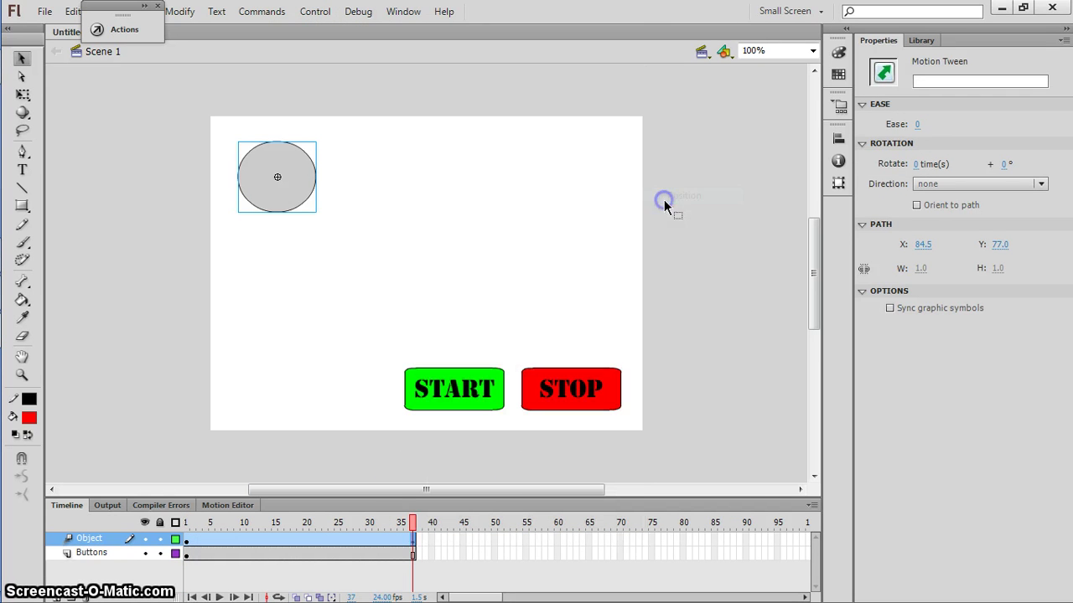
click(289, 194)
drag(589, 310, 588, 307)
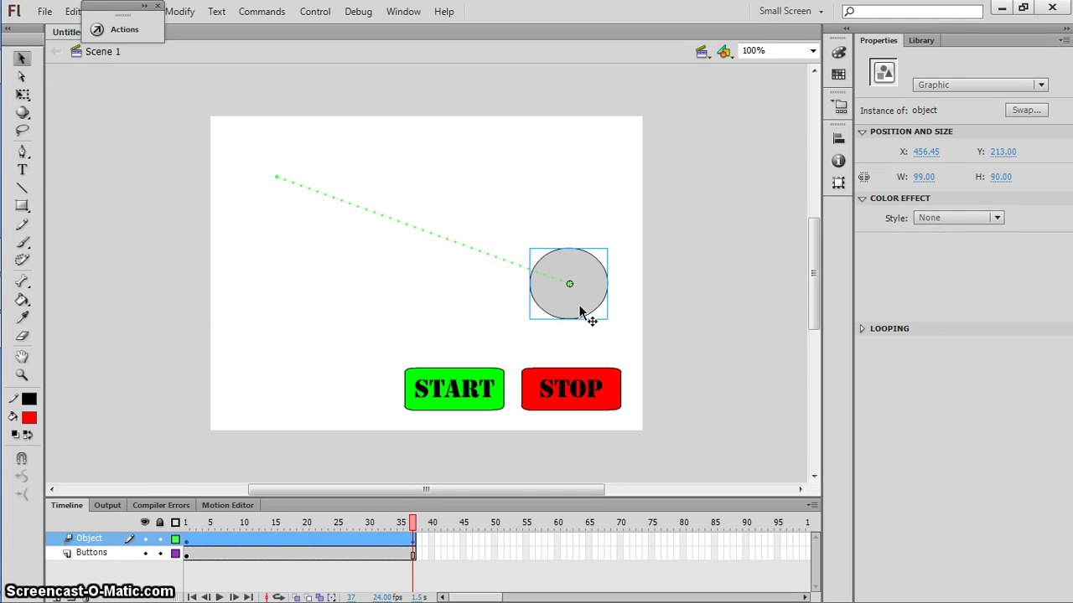
key(Up)
key(Up)
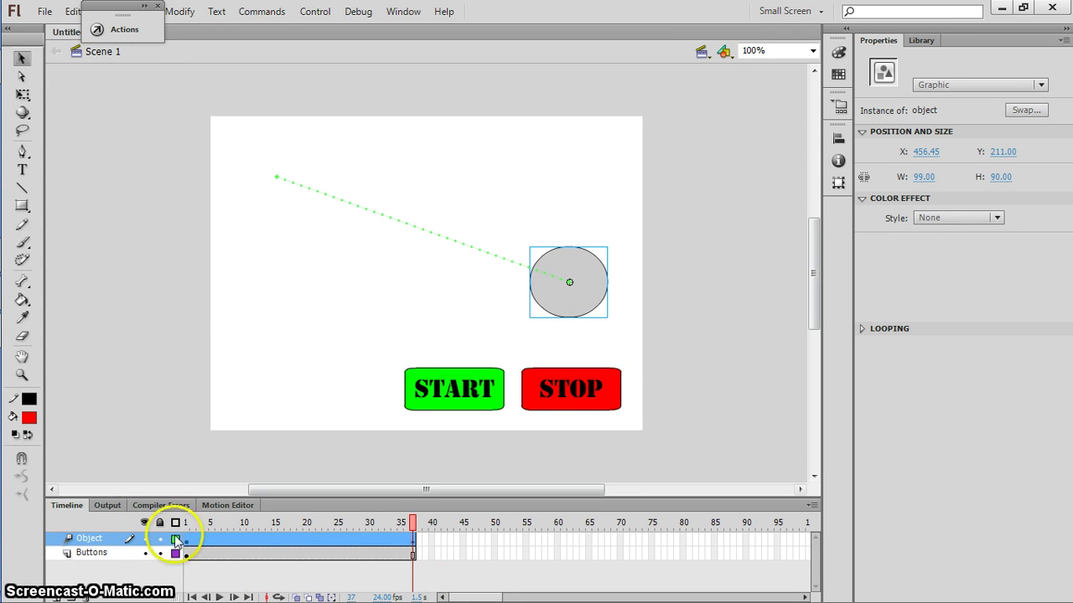
click(192, 550)
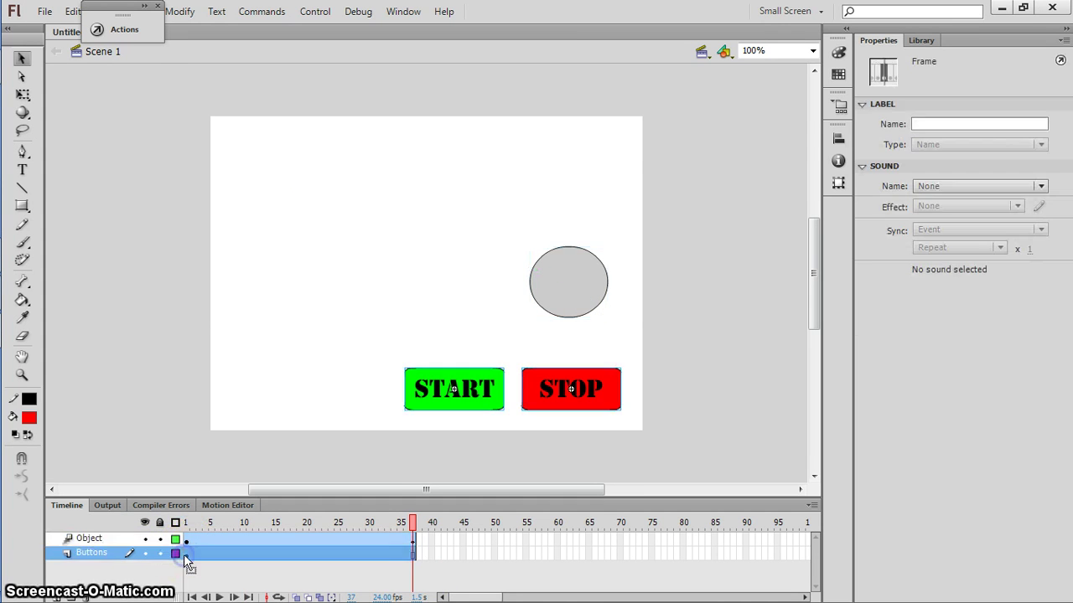
click(185, 554)
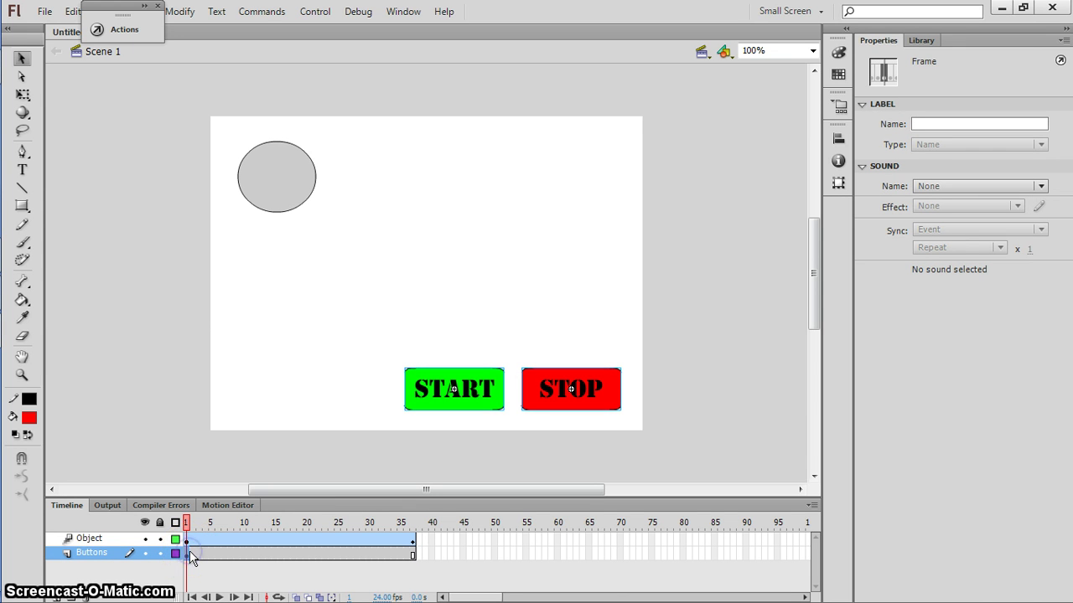
Enter on(release){ play(); } in the START button's Actions panel.
click(327, 374)
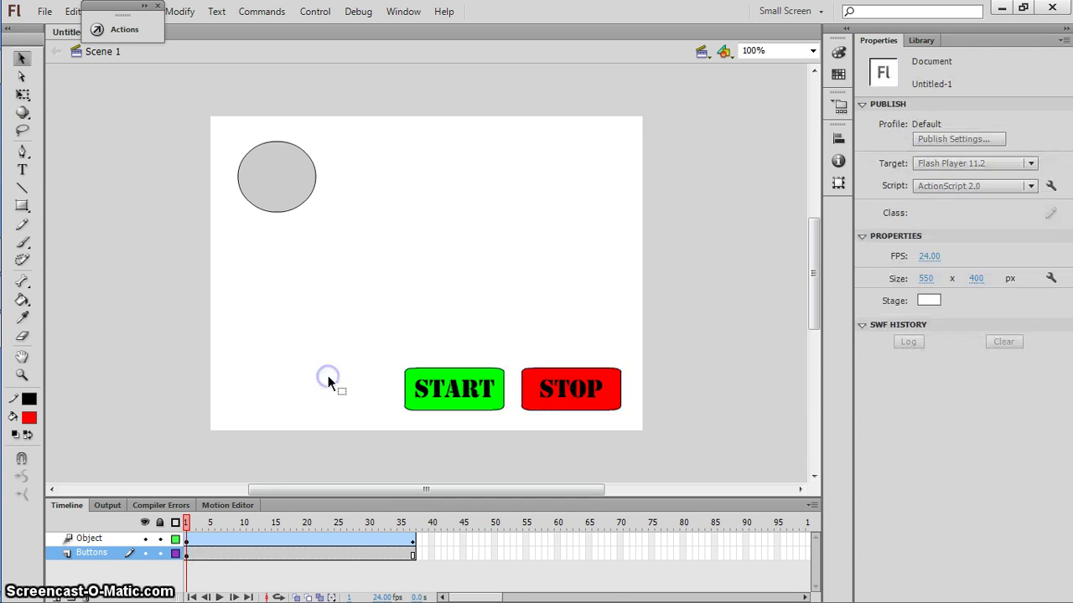
click(449, 407)
click(456, 395)
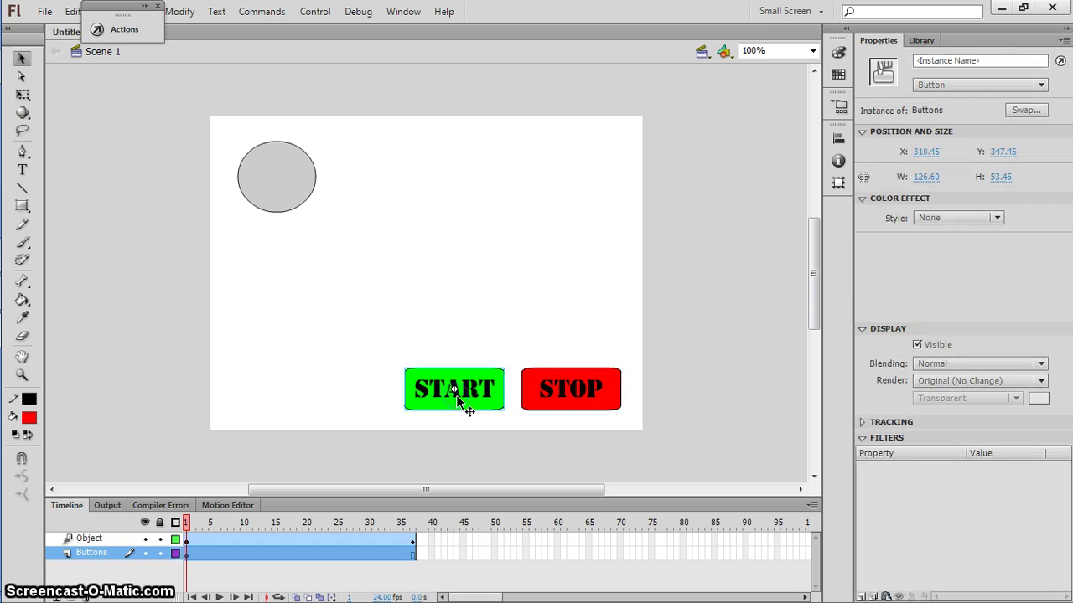
right_click(455, 394)
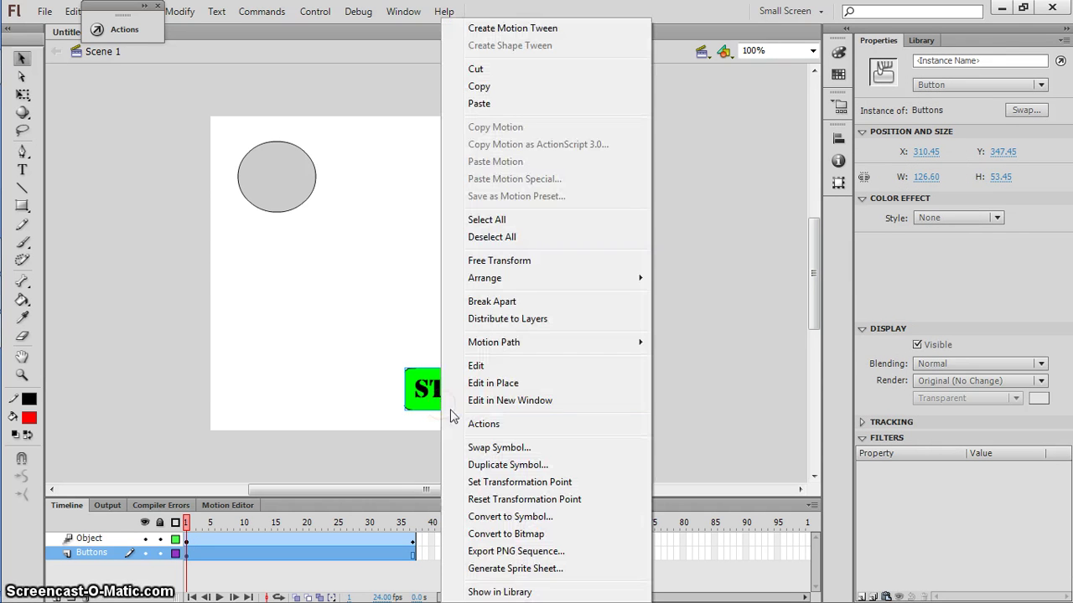
click(475, 422)
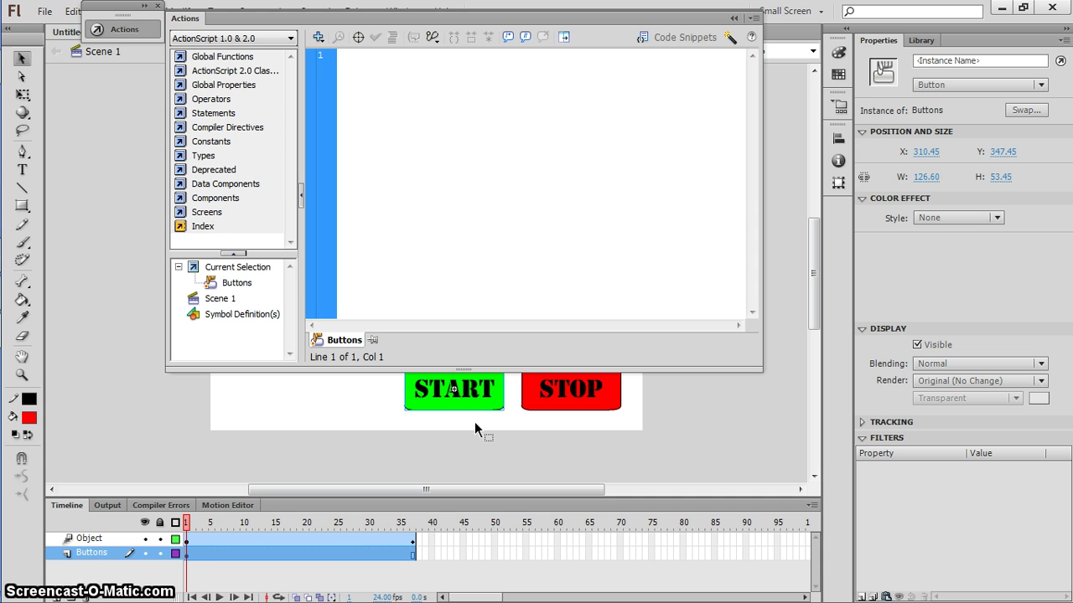
text(o)
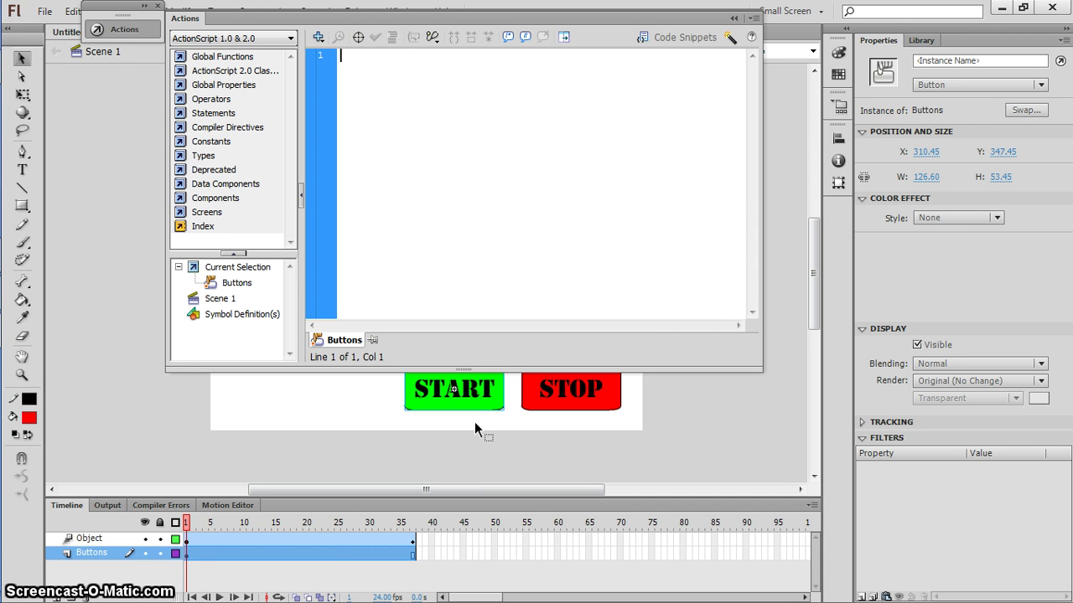
text(n()
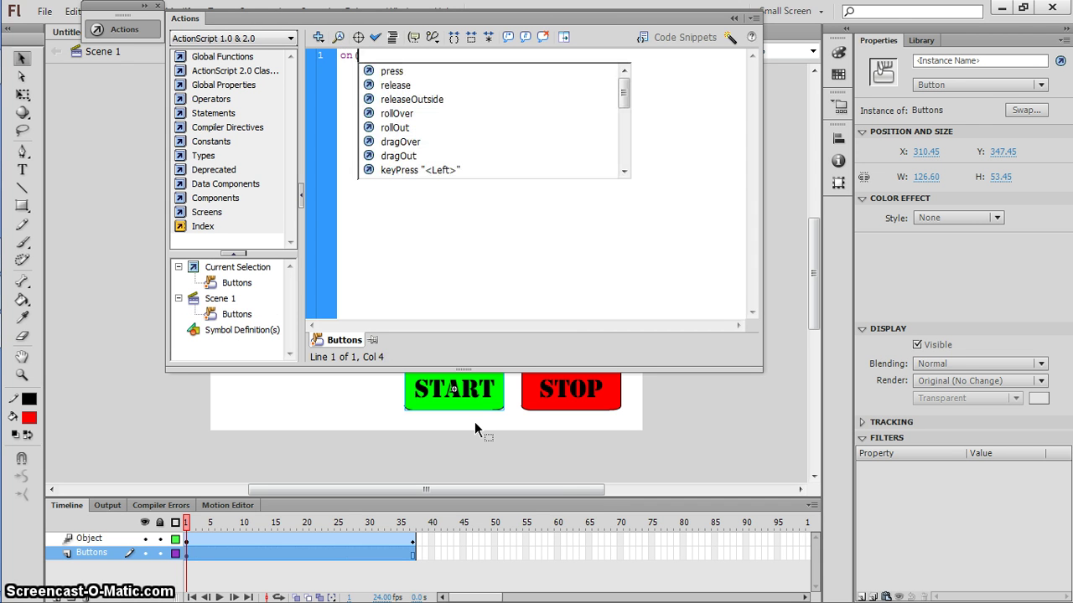
text(release)
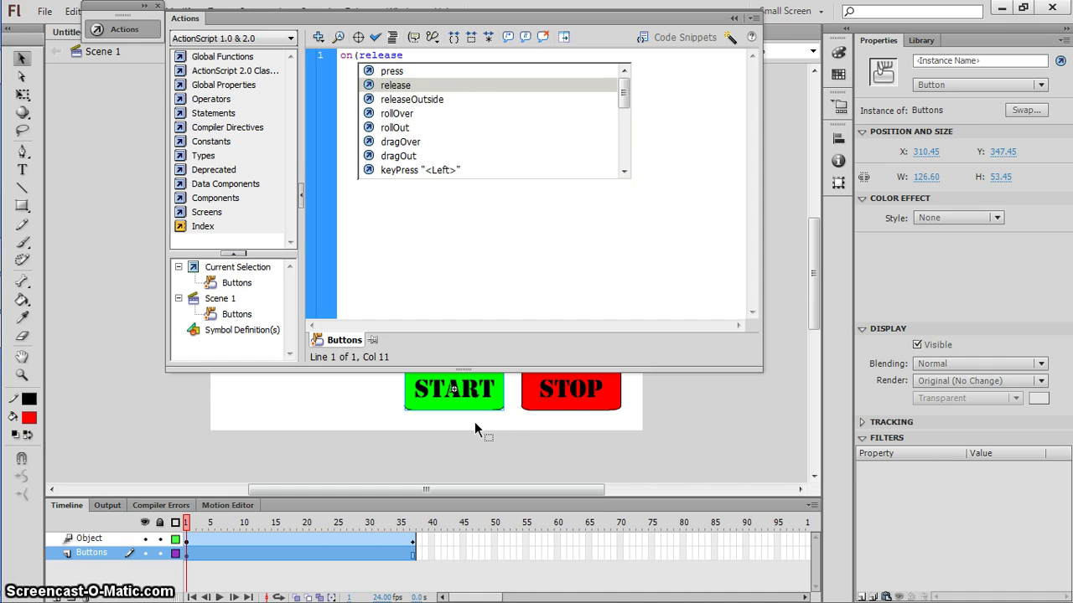
text())
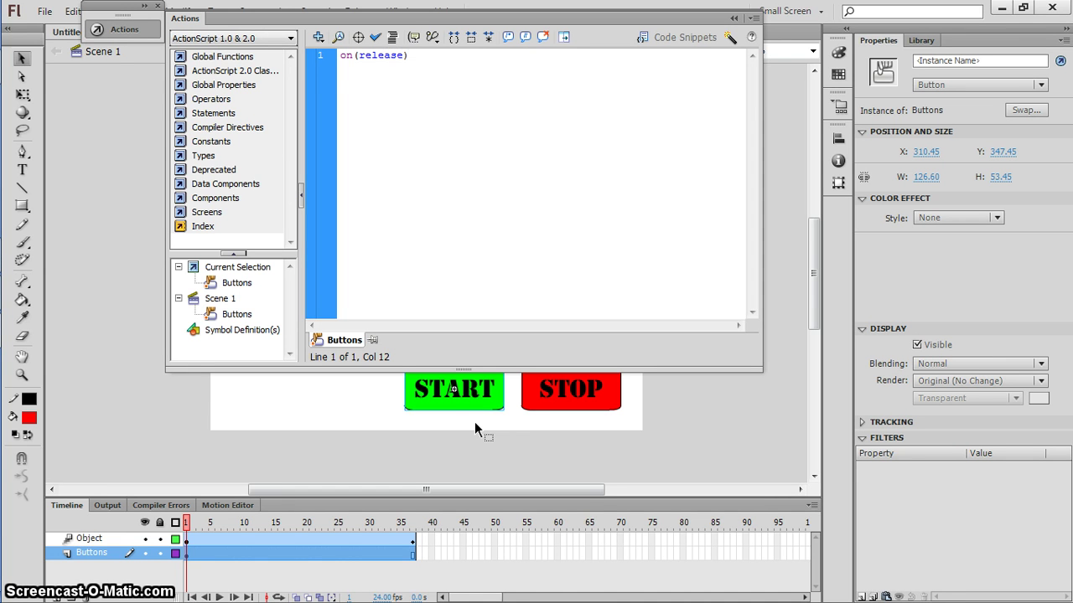
text({)
key(Return)
text(p)
text(lay();)
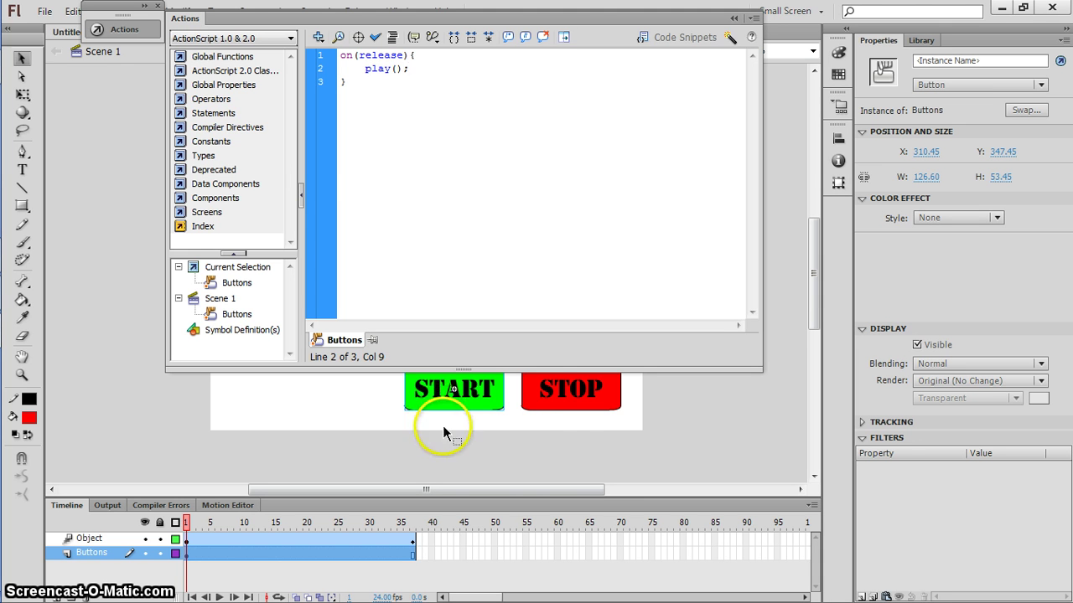
Enter on(release){ gotoAndStop(1); } in the STOP button's Actions panel.
click(576, 402)
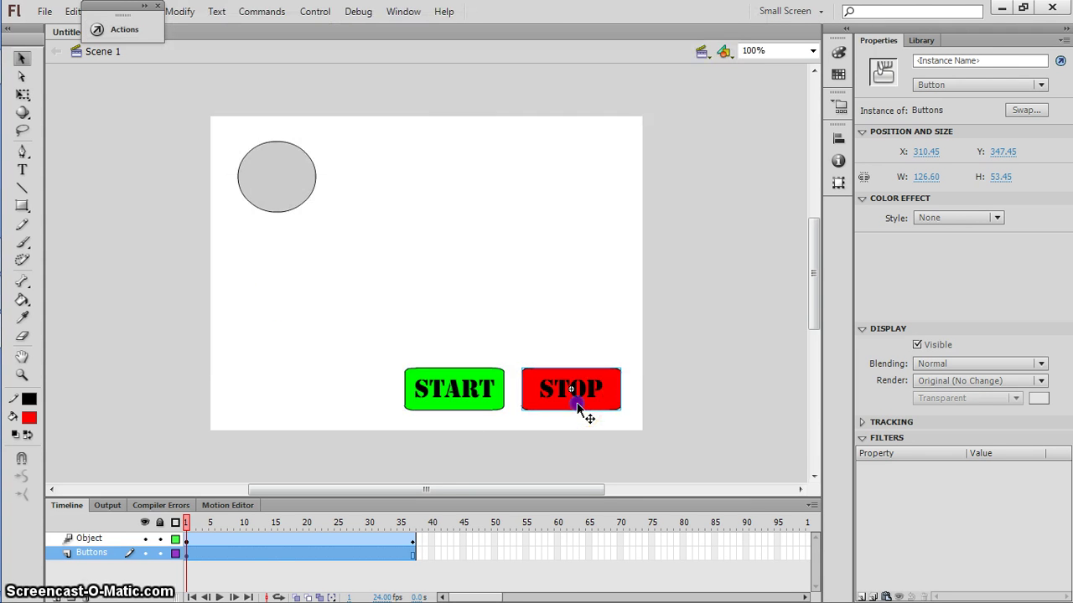
right_click(577, 402)
click(589, 423)
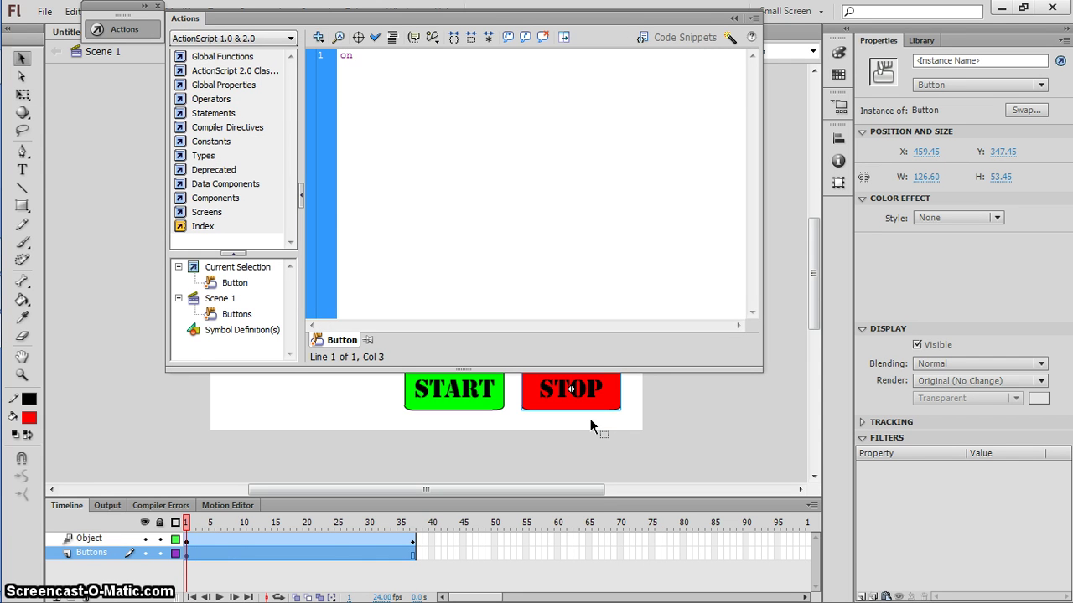
text((release)
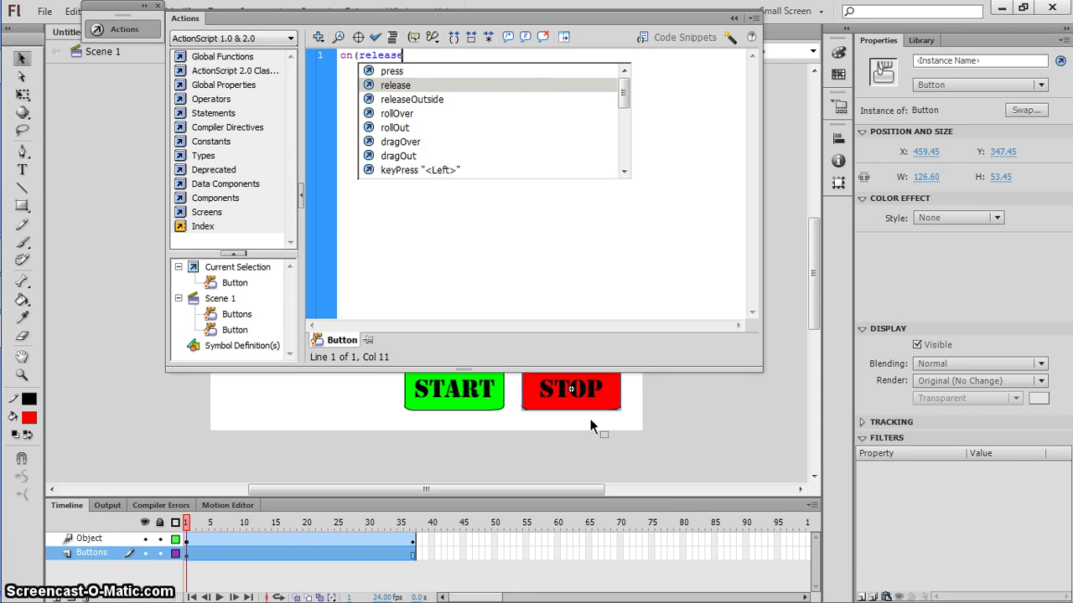
text(){)
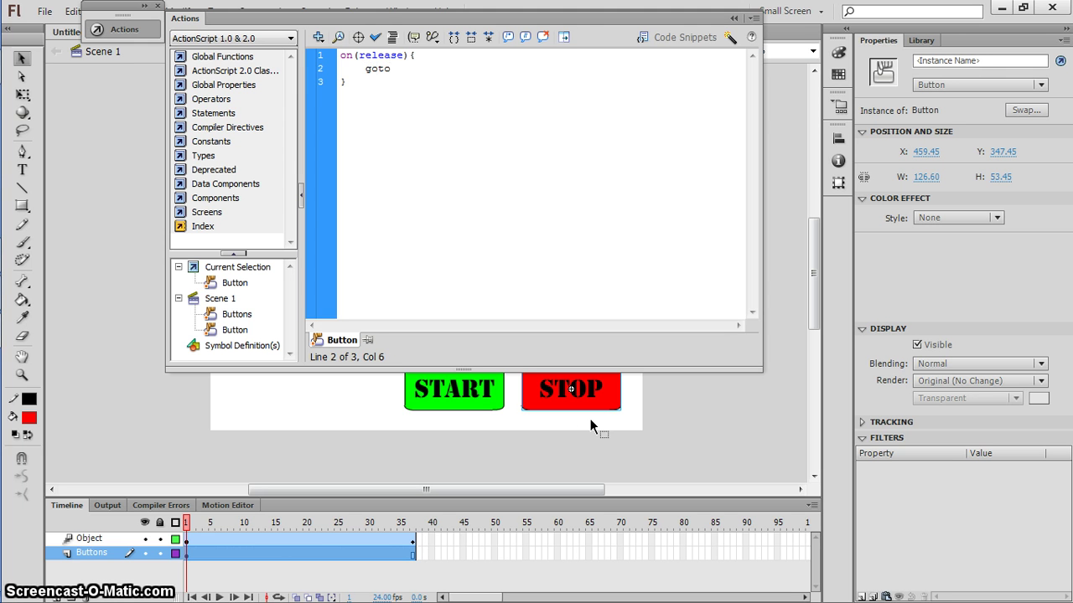
text(gotoAnd)
text(Stop(1)
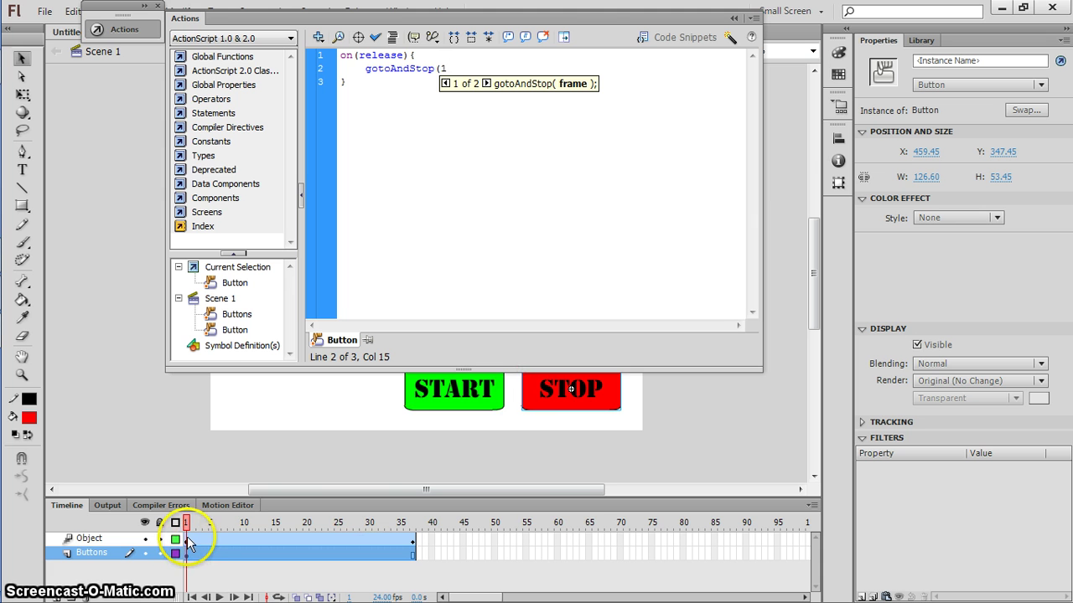
click(479, 222)
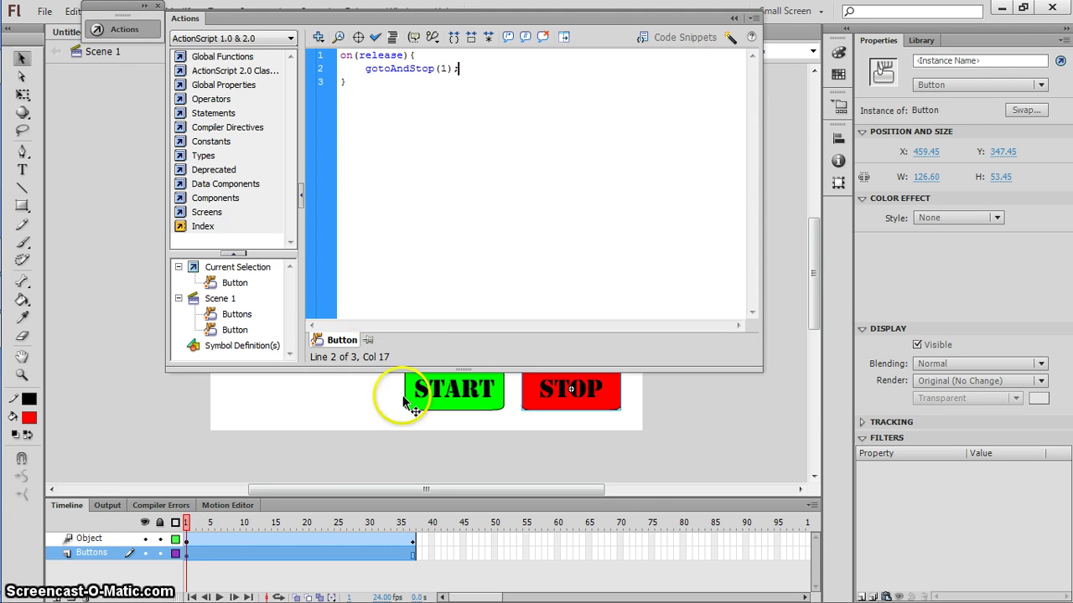
Reopen the START button's Actions panel to review its play() script.
click(444, 392)
right_click(443, 392)
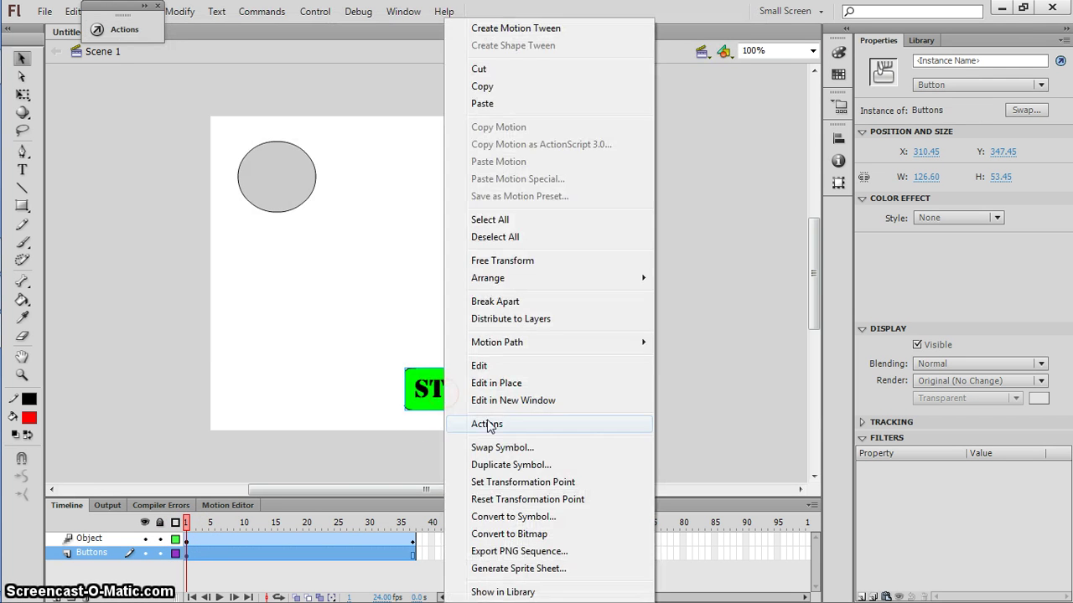
click(487, 423)
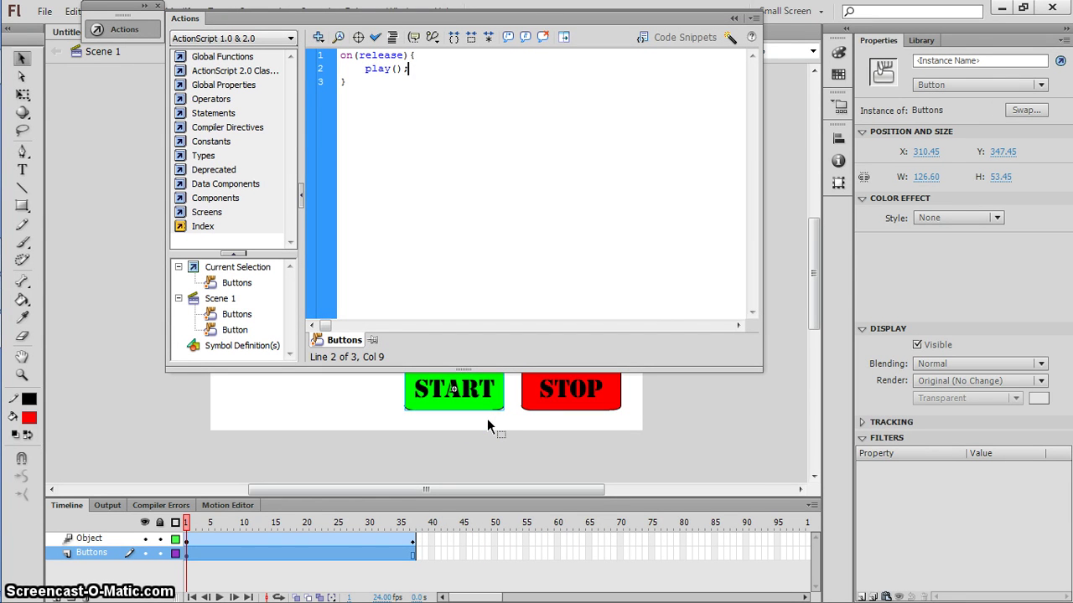
Test the movie with Ctrl+Enter, alternating START and STOP to move and reset the oval.
key(ctrl+Return)
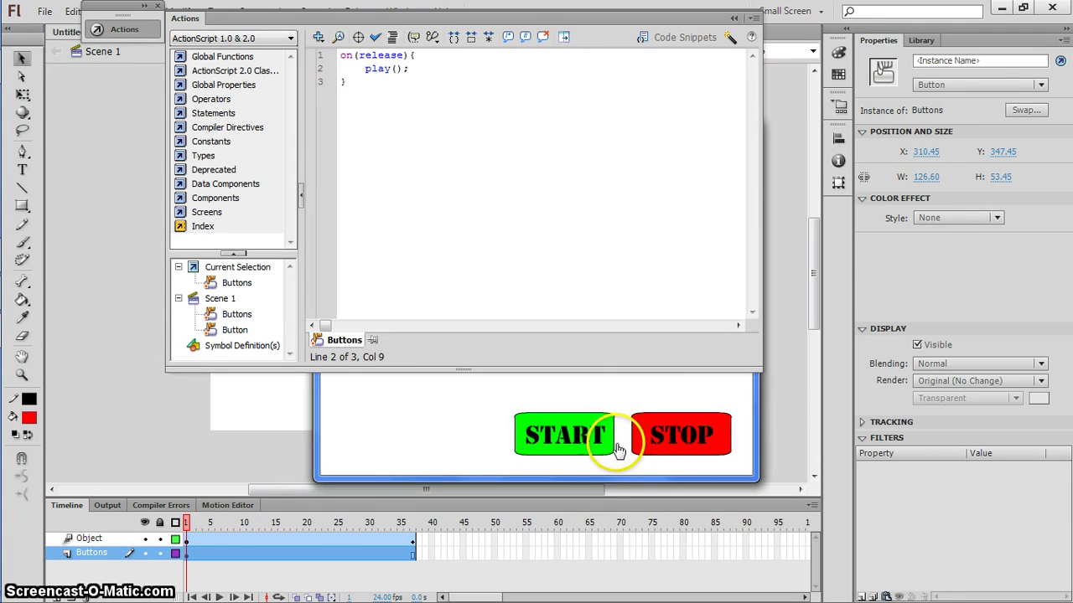
click(617, 450)
click(645, 449)
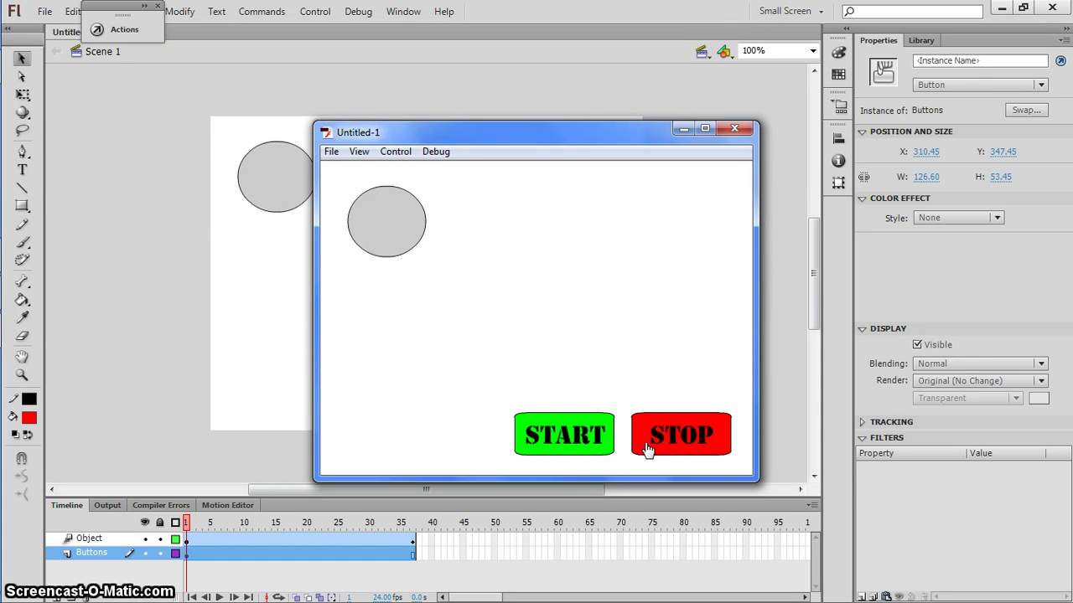
click(562, 444)
click(646, 448)
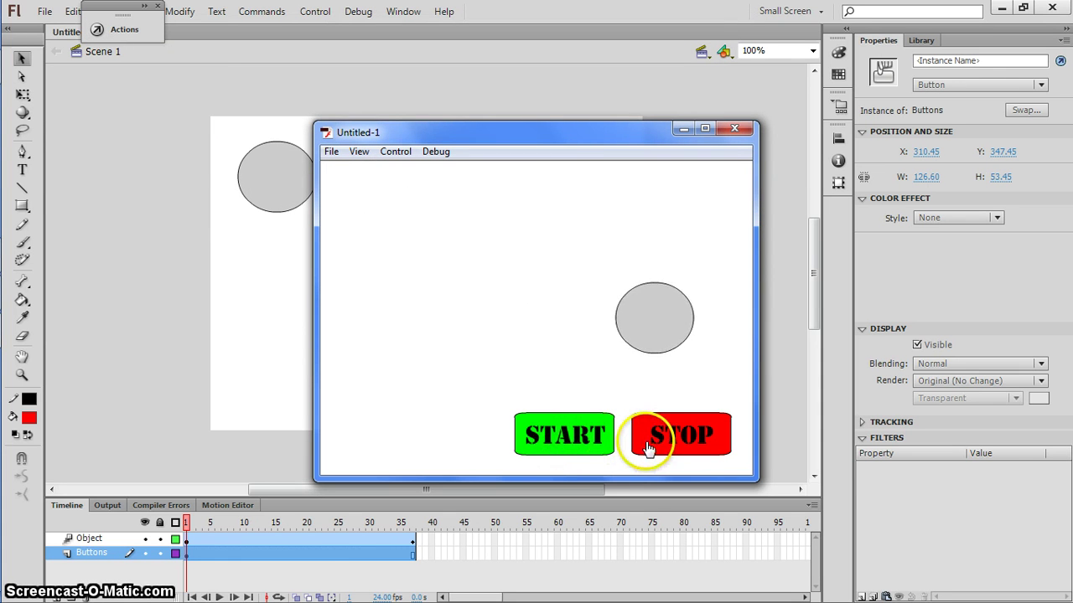
click(581, 439)
click(662, 444)
click(594, 438)
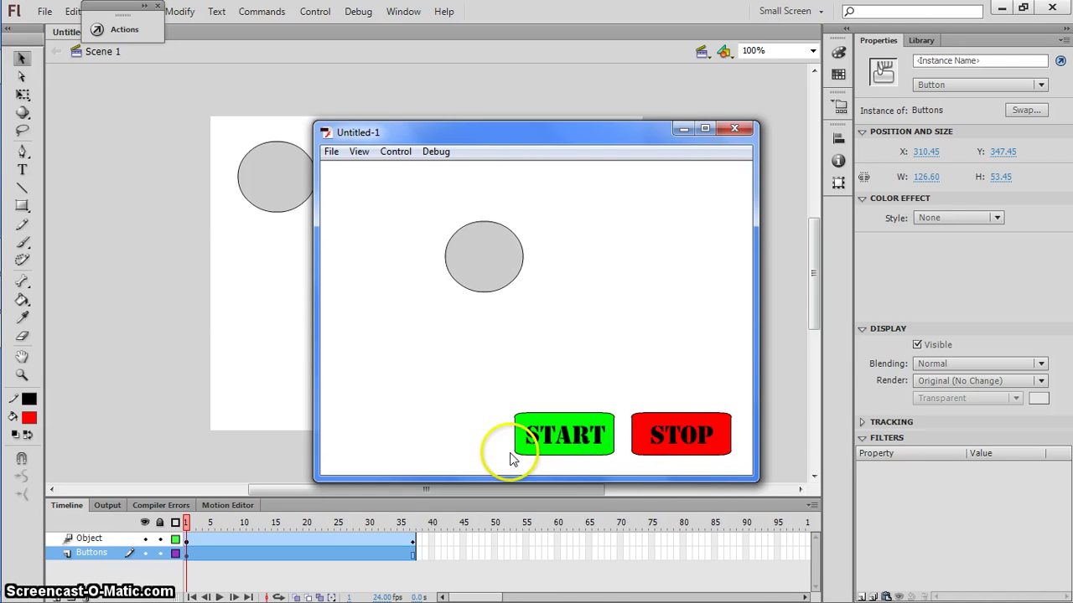
click(662, 439)
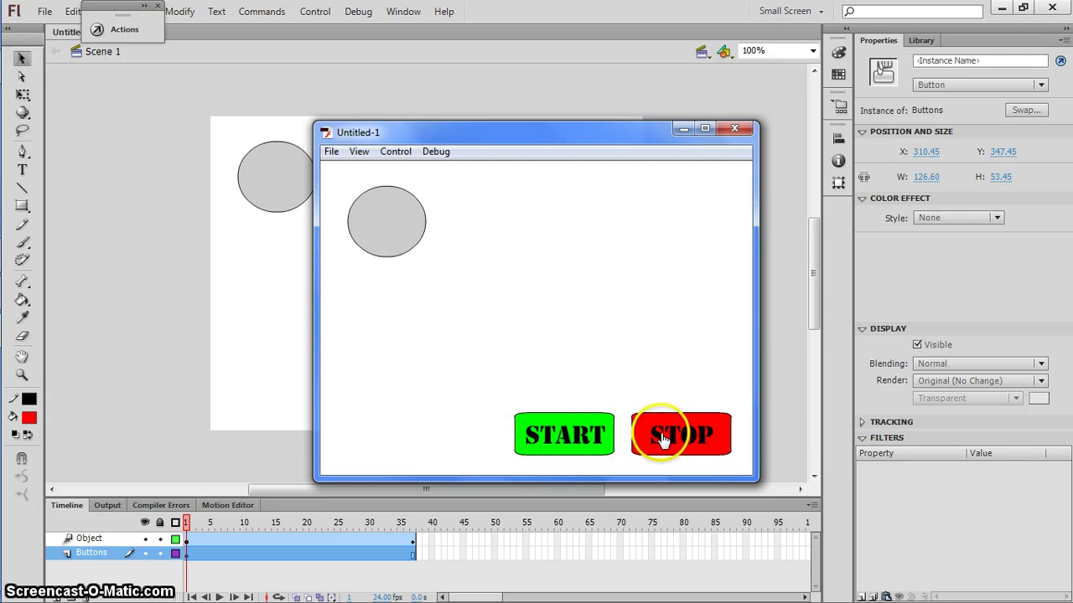
click(589, 444)
click(661, 433)
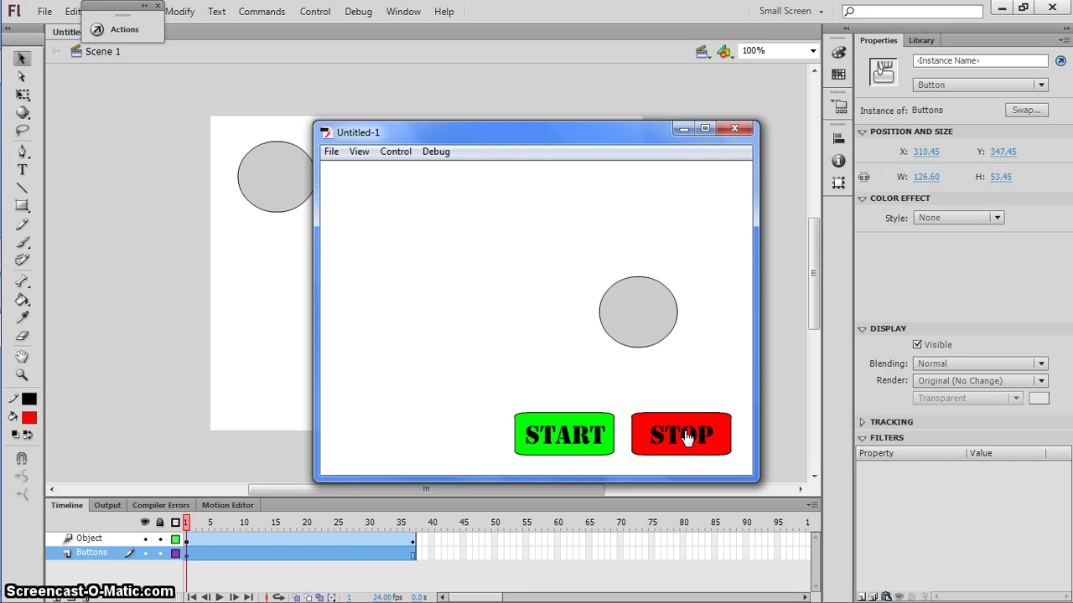